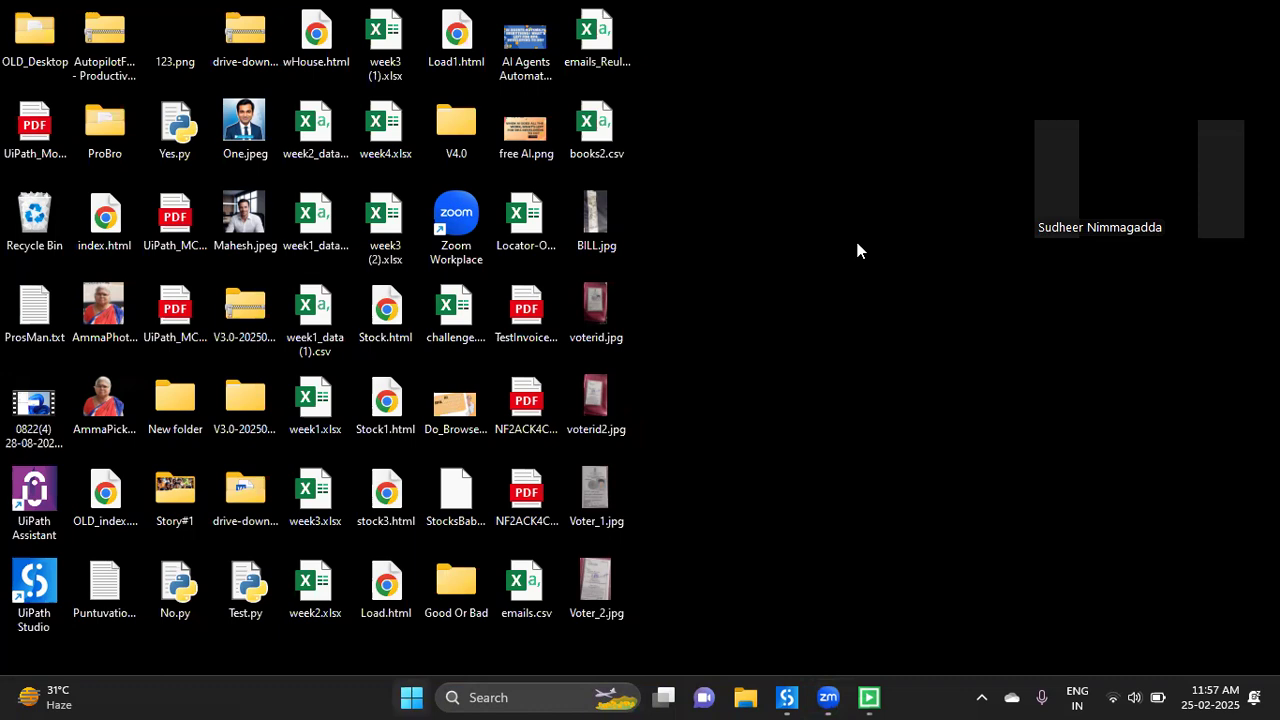
- Clear the old Start search query and enter 'ch' so Google Chrome is the best match
key("BackSpace")
key("BackSpace")
key("BackSpace")
type("ch")
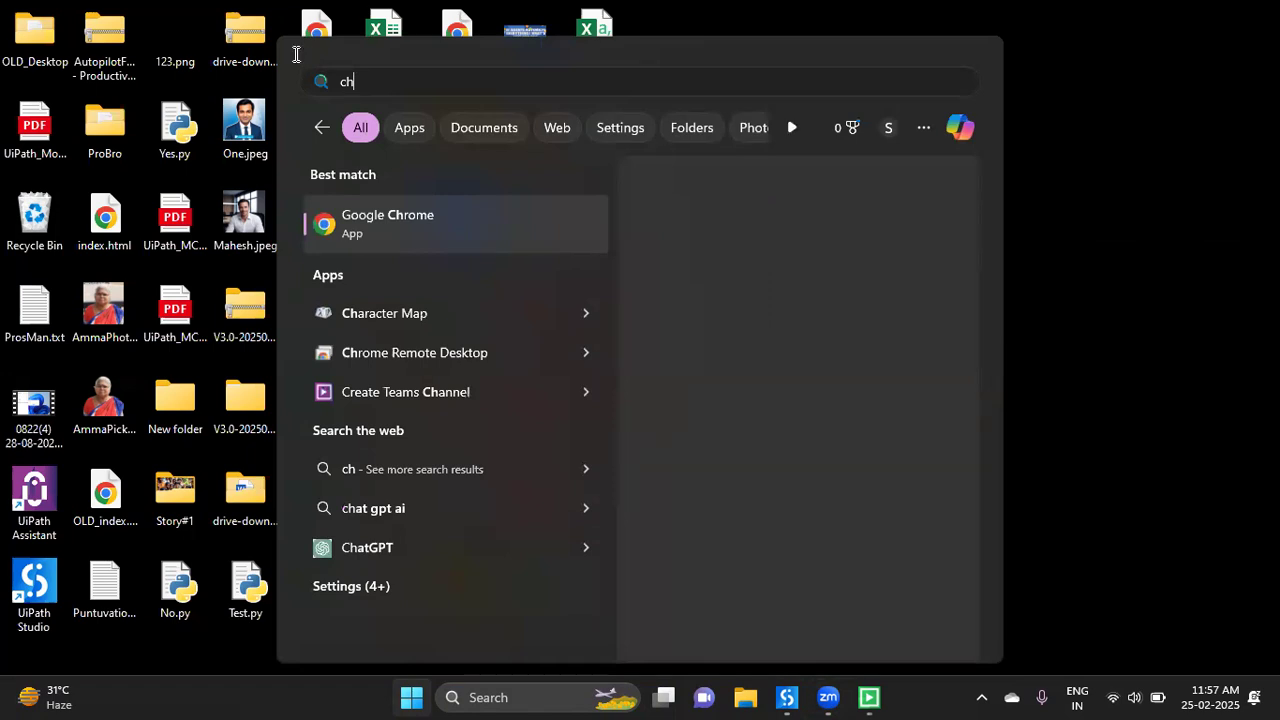
- Launch Google Chrome from the best-match result
key("Return")
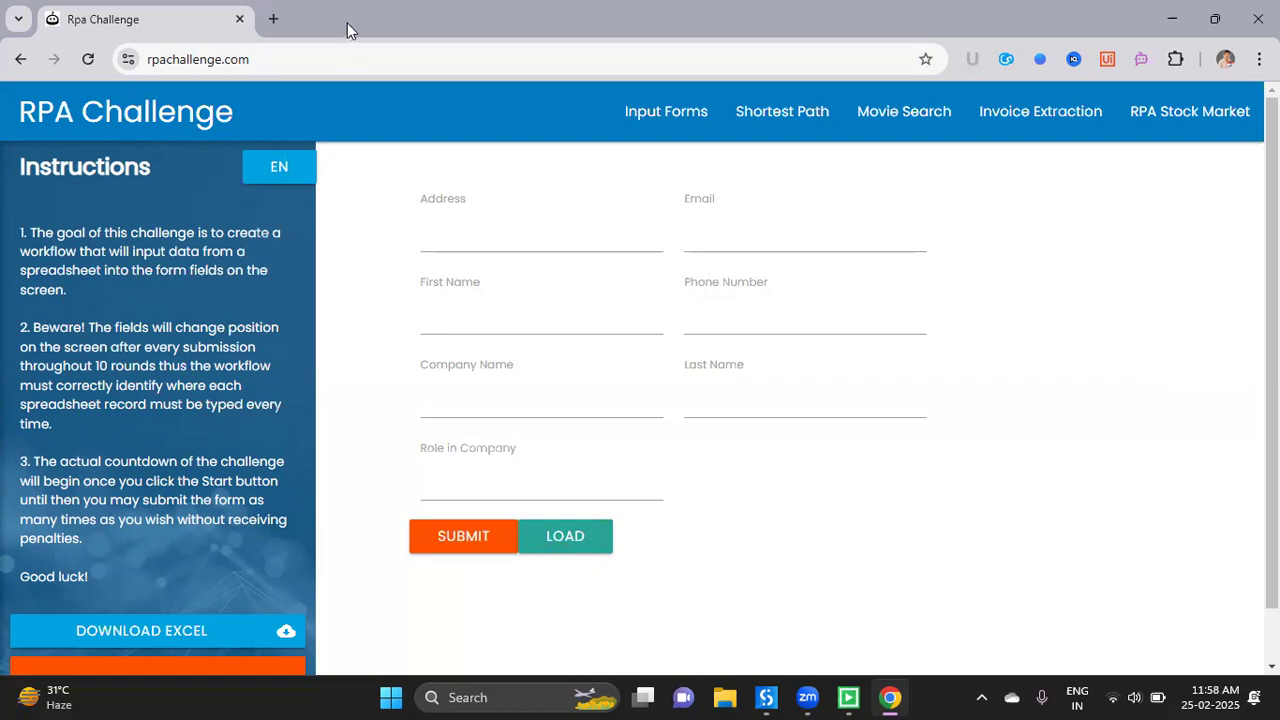
- Snap the Chrome RPA Challenge window to the left half of the screen
left_click_drag(347, 24, 3, 145)
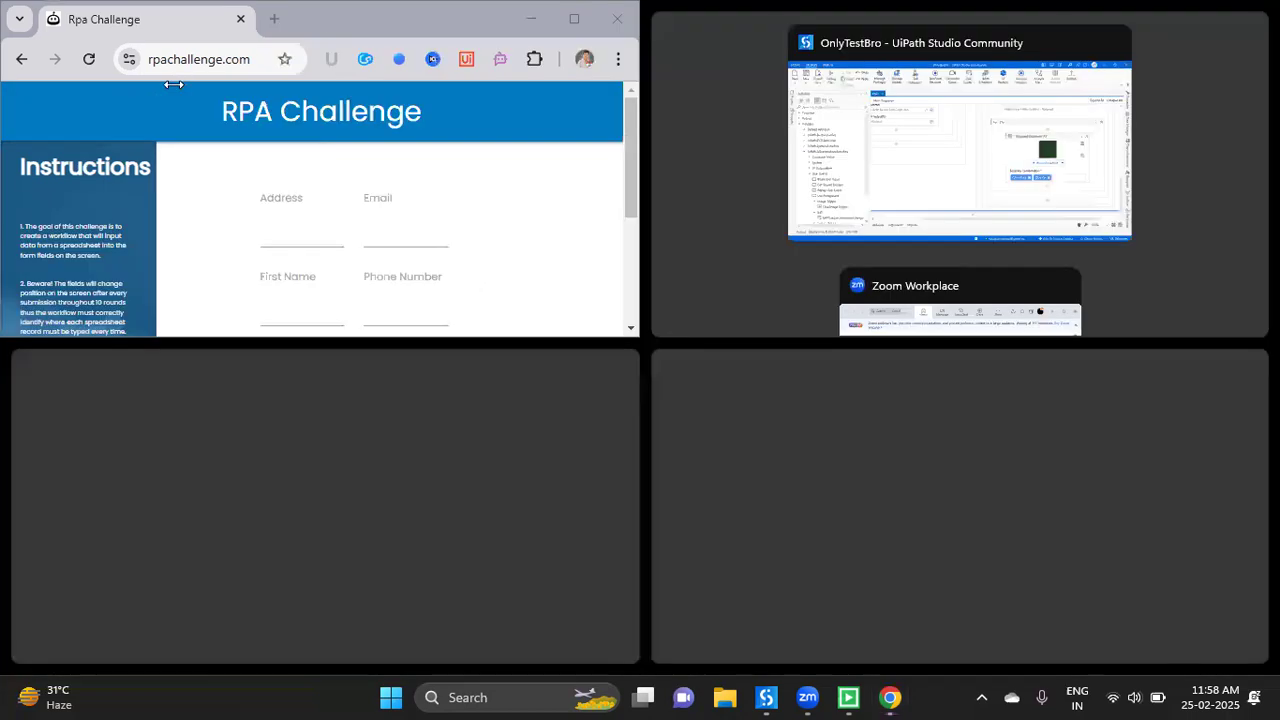
left_click_drag(321, 25, 10, 189)
key("super+Left")
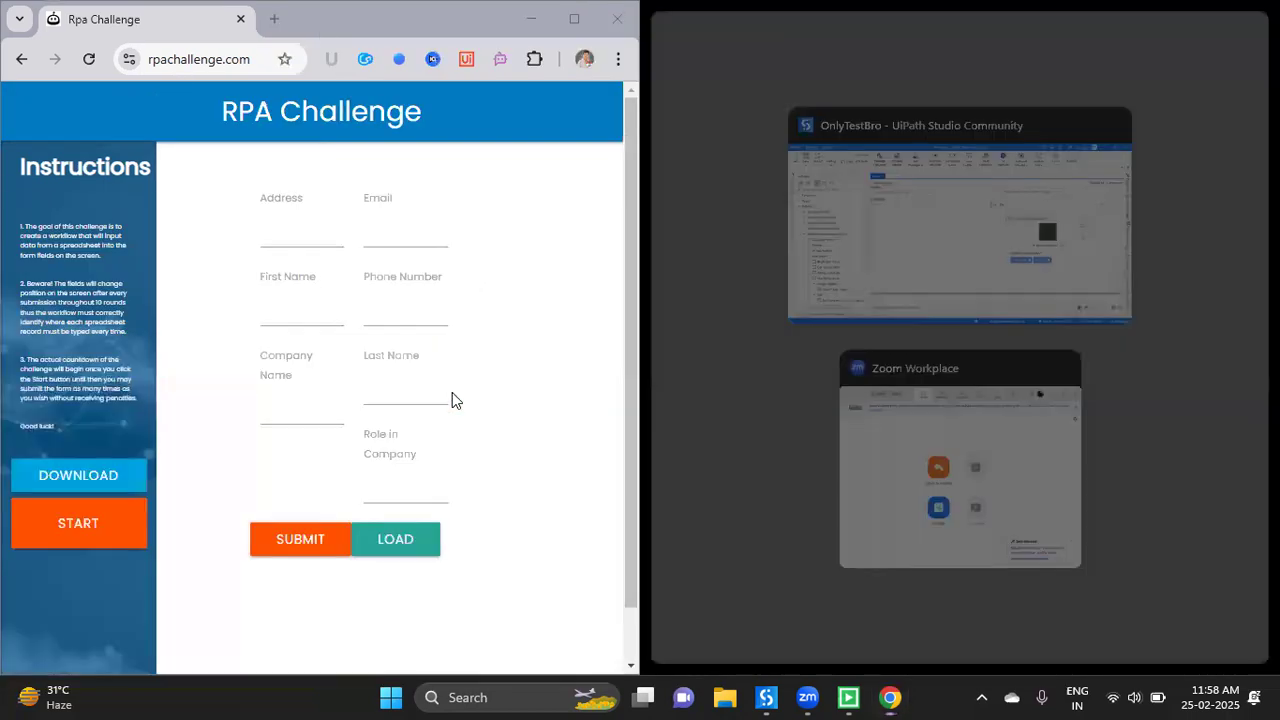
left_click(662, 370)
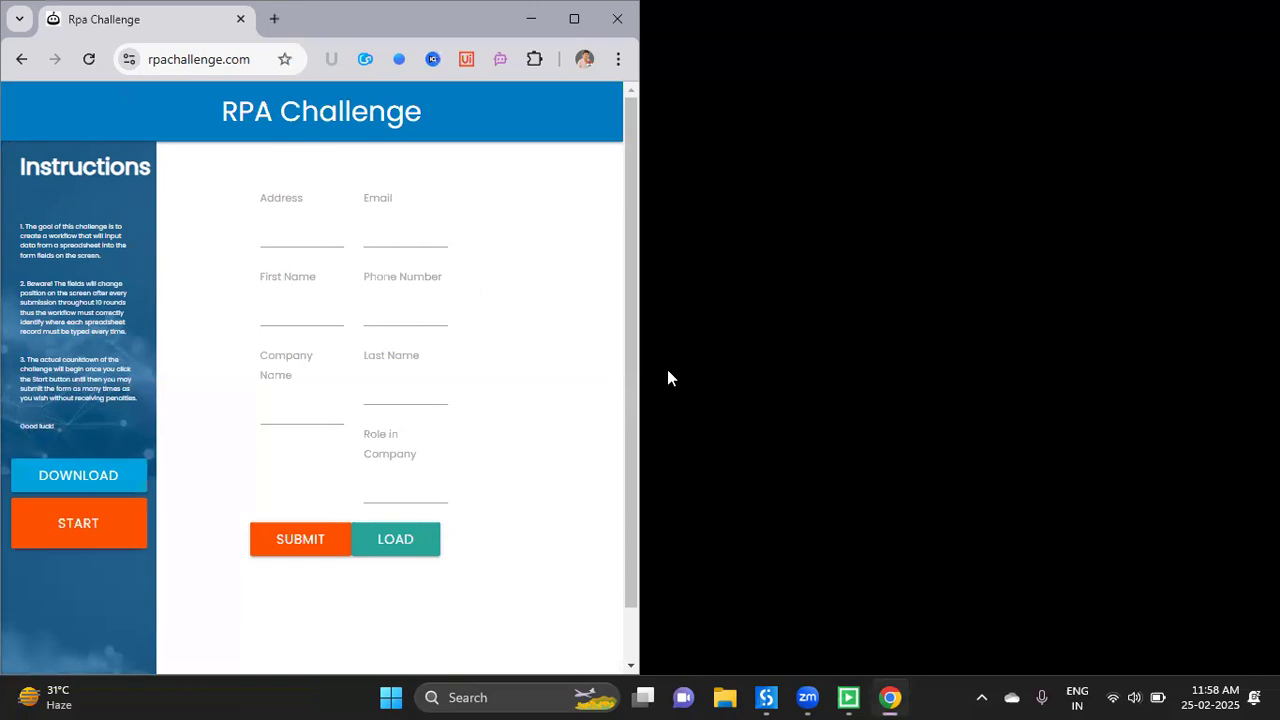
- Launch a new Notepad from the Run box and snap it to the right half
key("super+r")
key("Return")
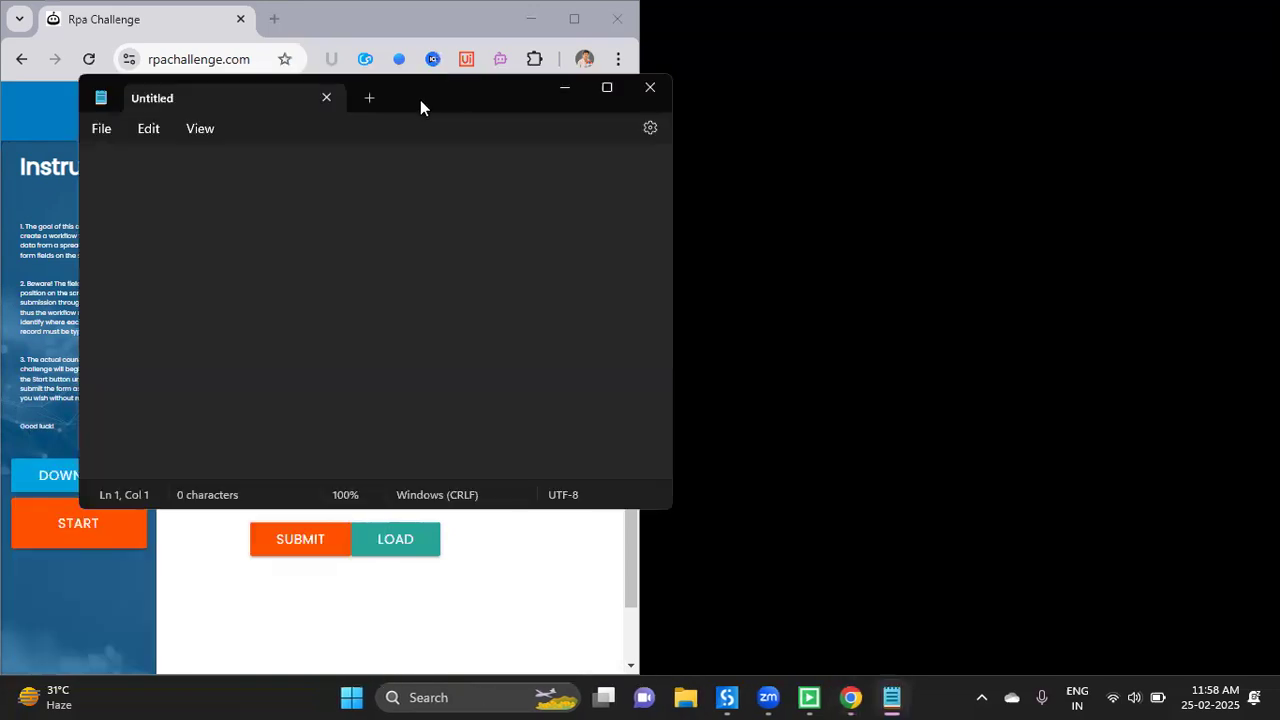
key("super+Right")
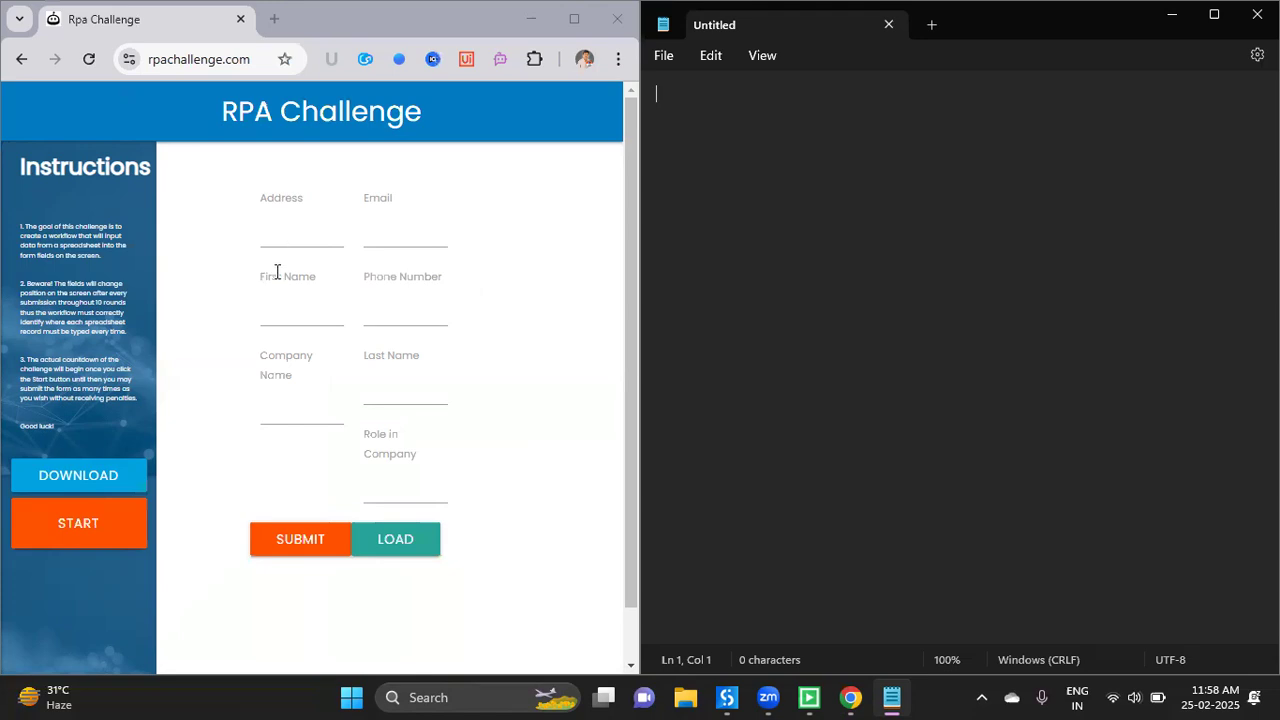
- Start round 1 and fill Company Name Google, the last name and Role SA
left_click(87, 525)
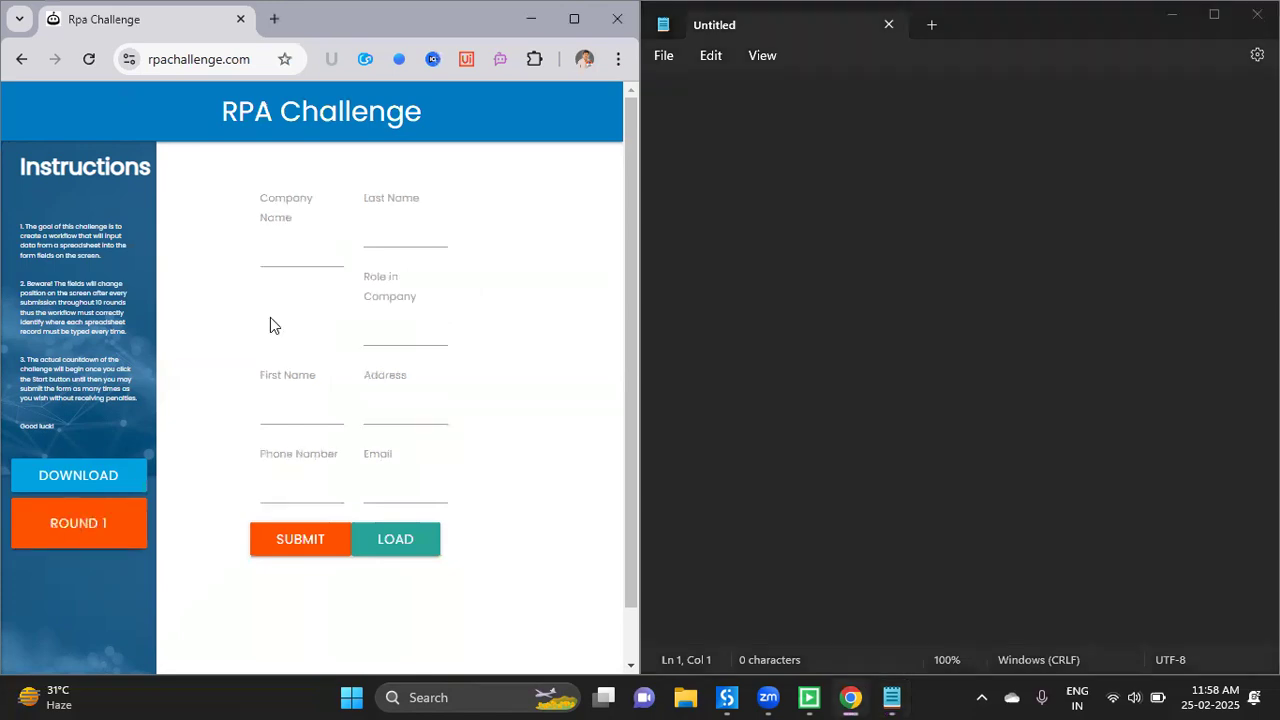
left_click(299, 255)
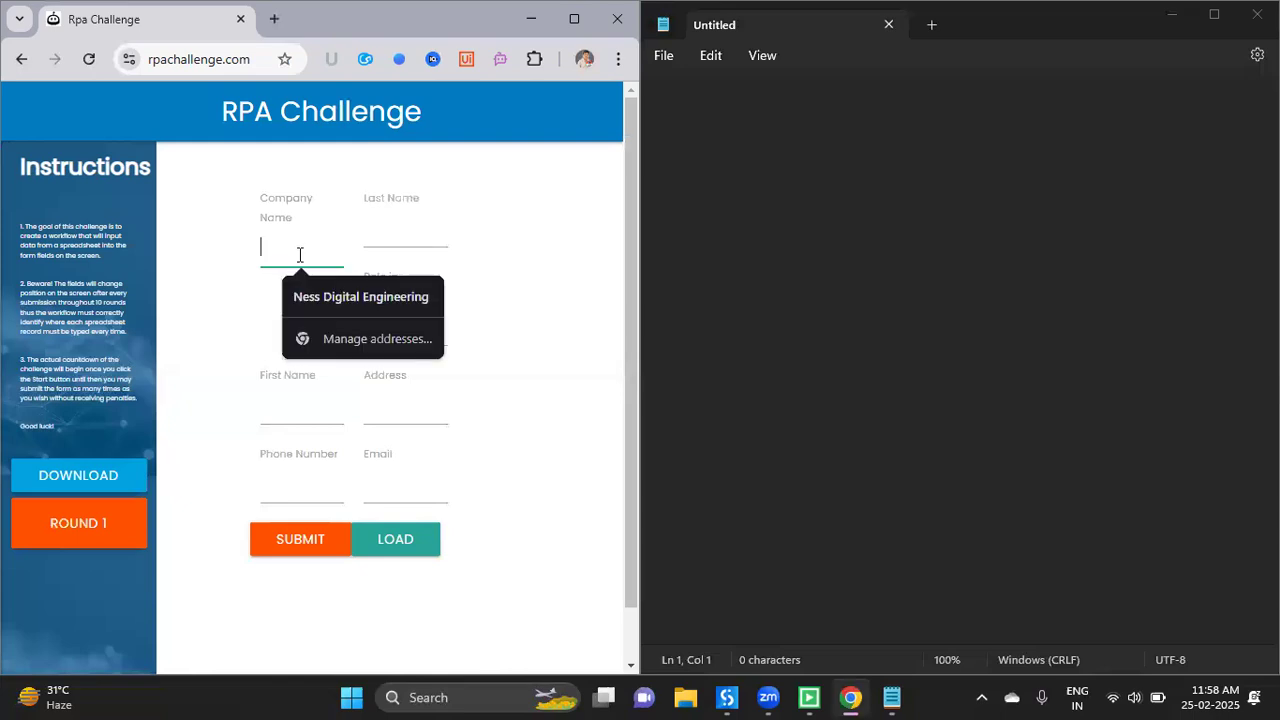
type("Google")
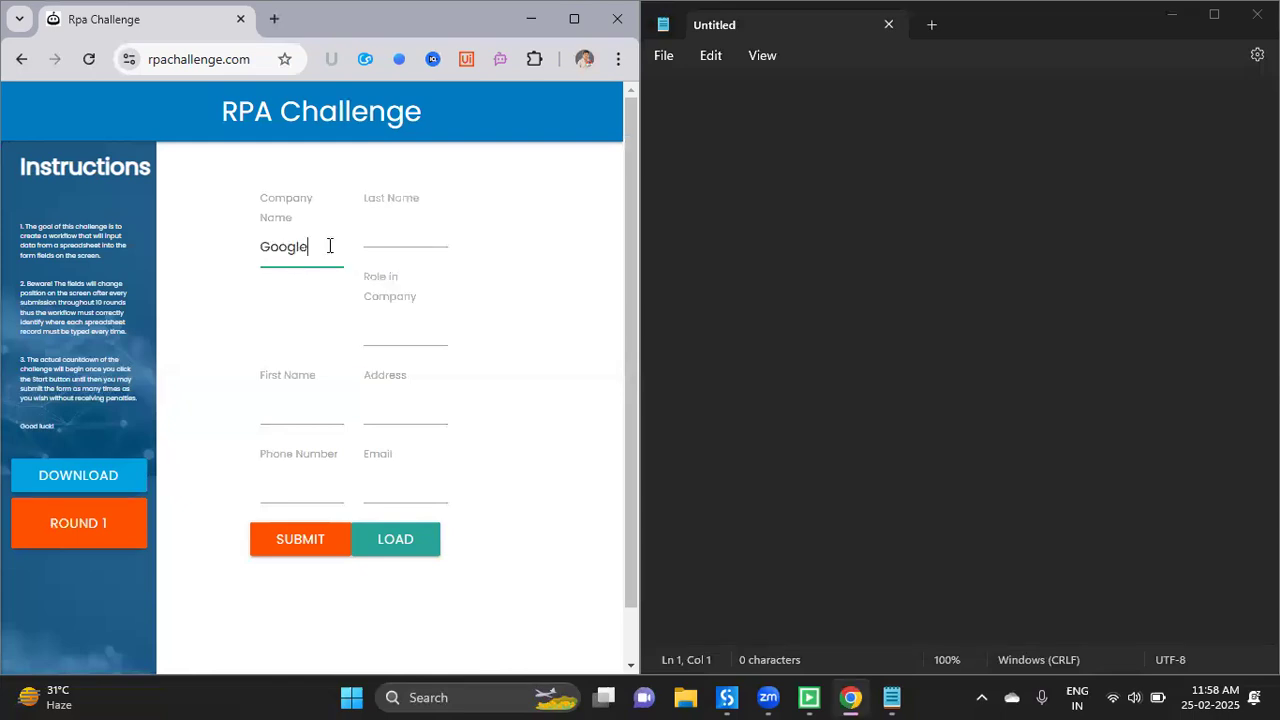
left_click(410, 240)
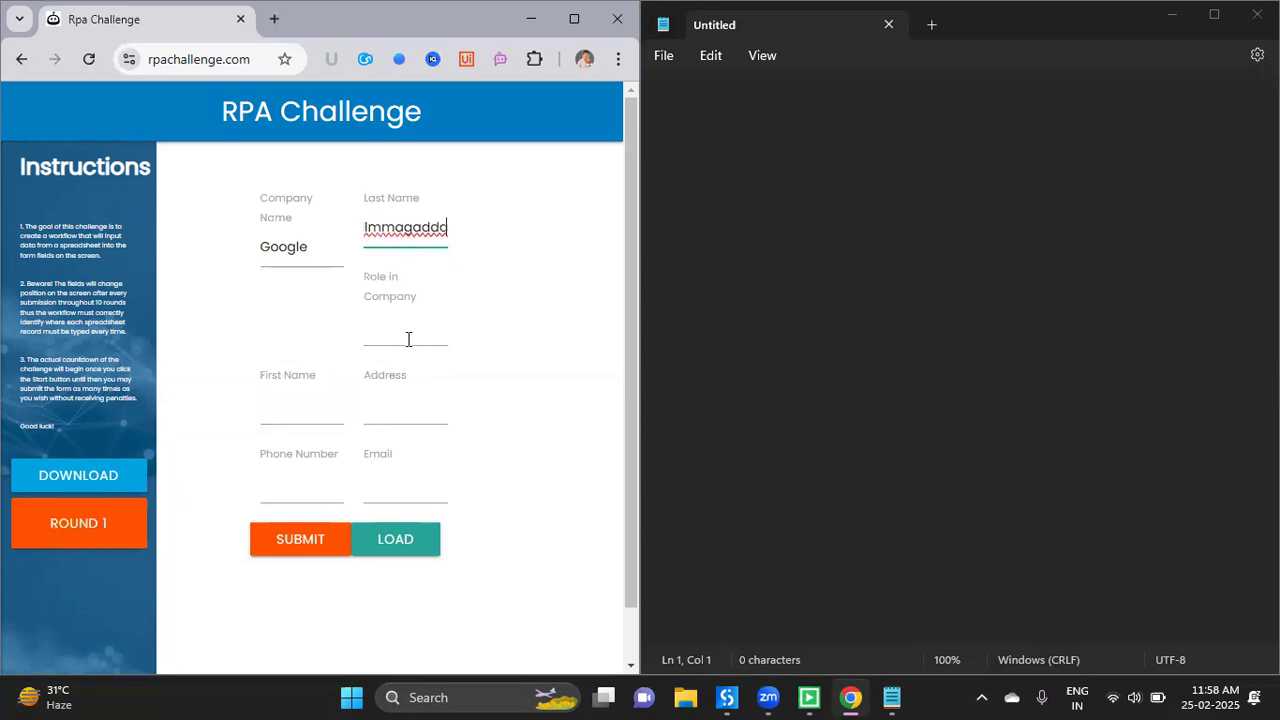
left_click(408, 339)
type("SA")
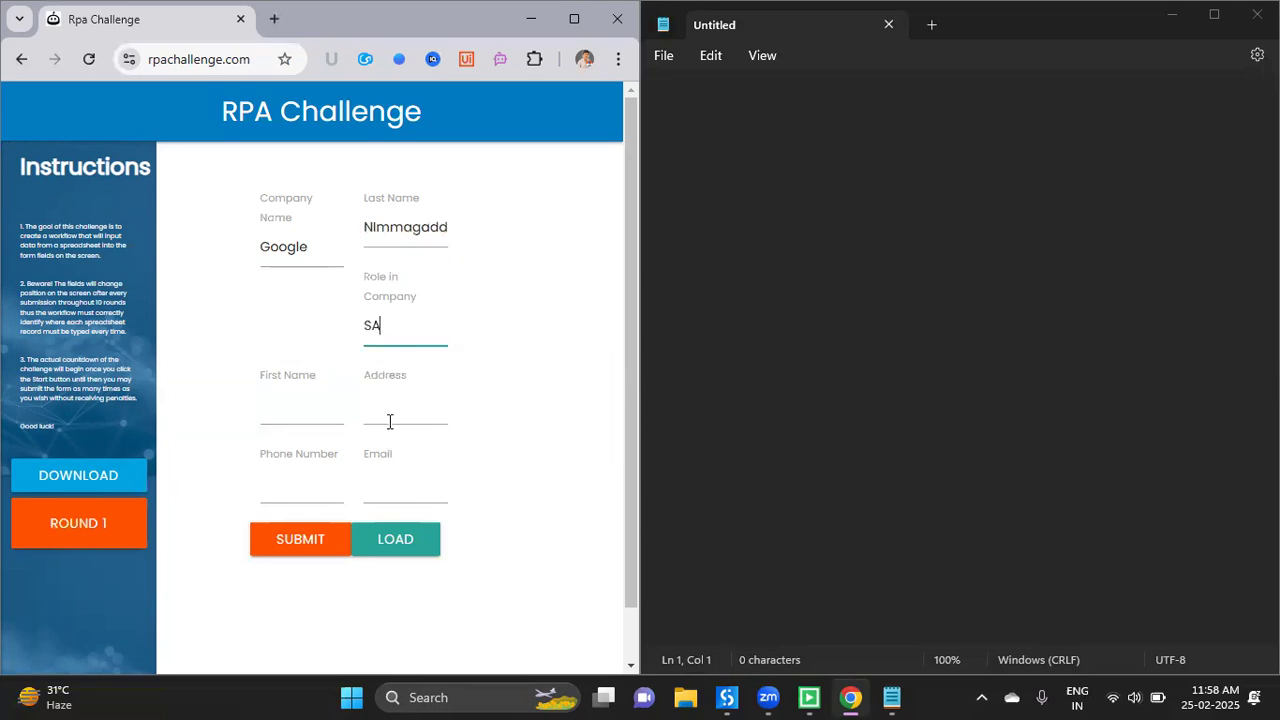
- Fill Address Chennai, the first name, the phone number and the autofilled email address
left_click(390, 421)
type("Chennai")
left_click(307, 416)
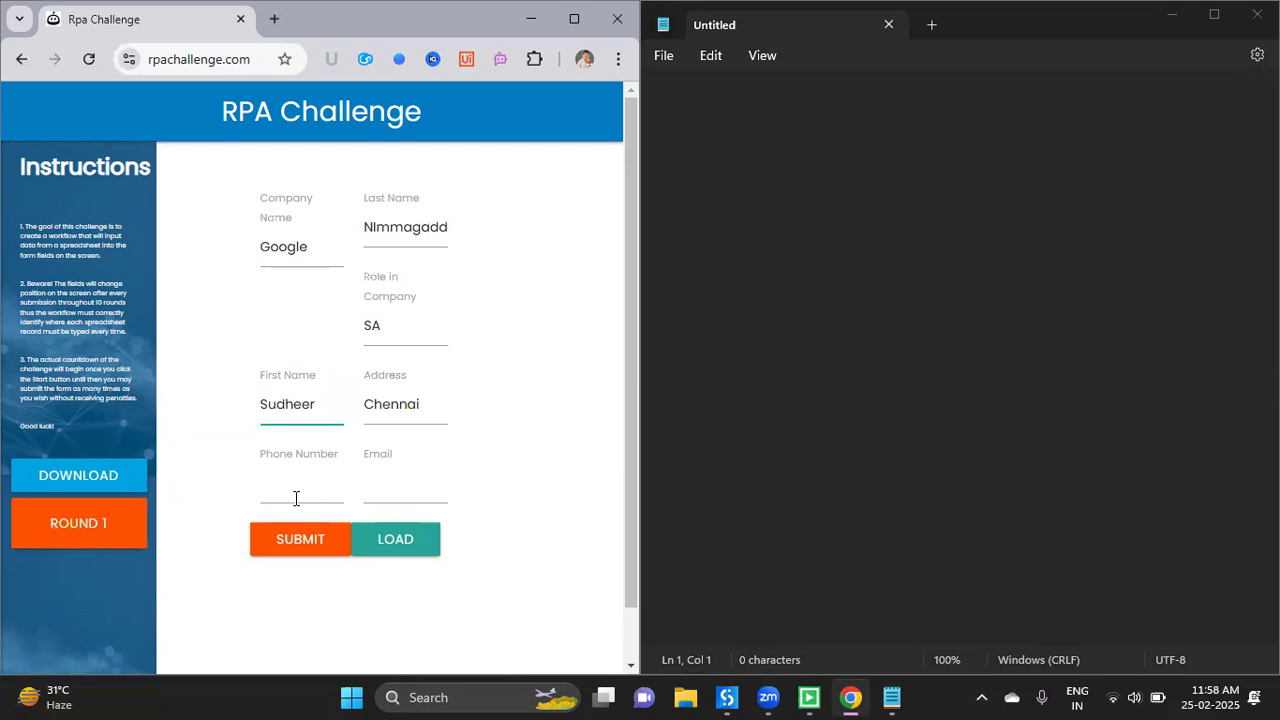
left_click(295, 498)
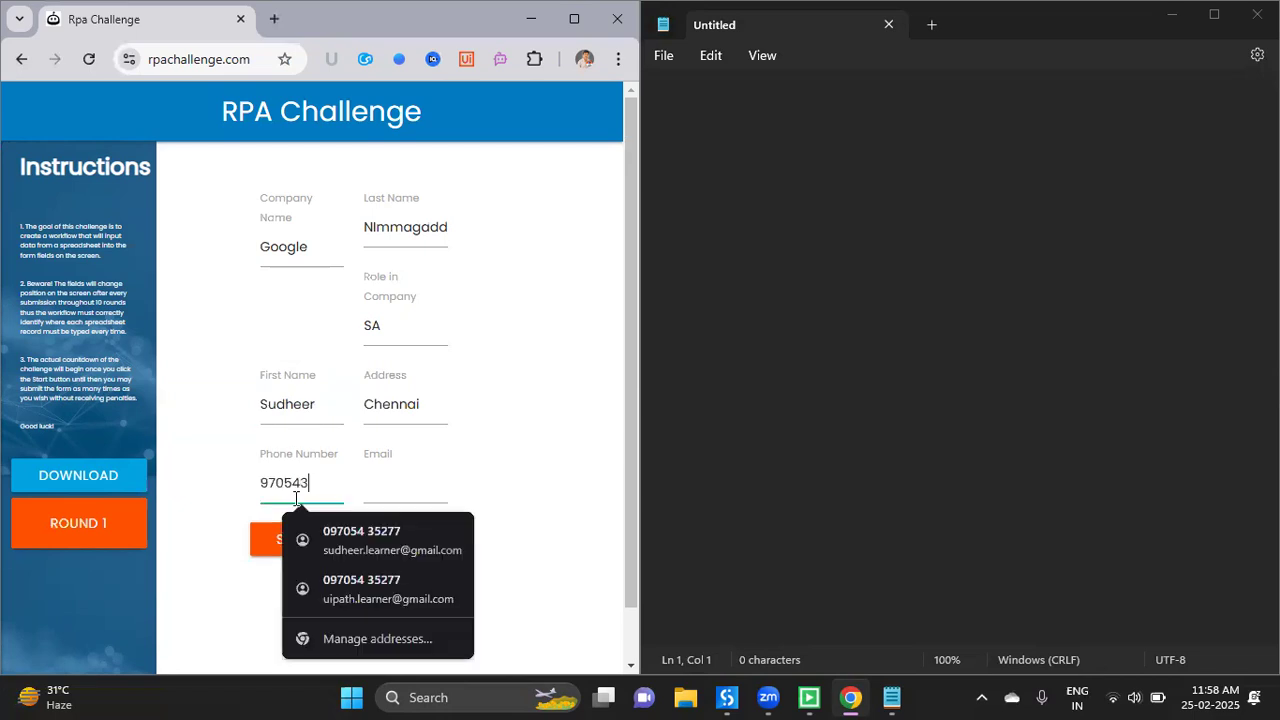
left_click(400, 496)
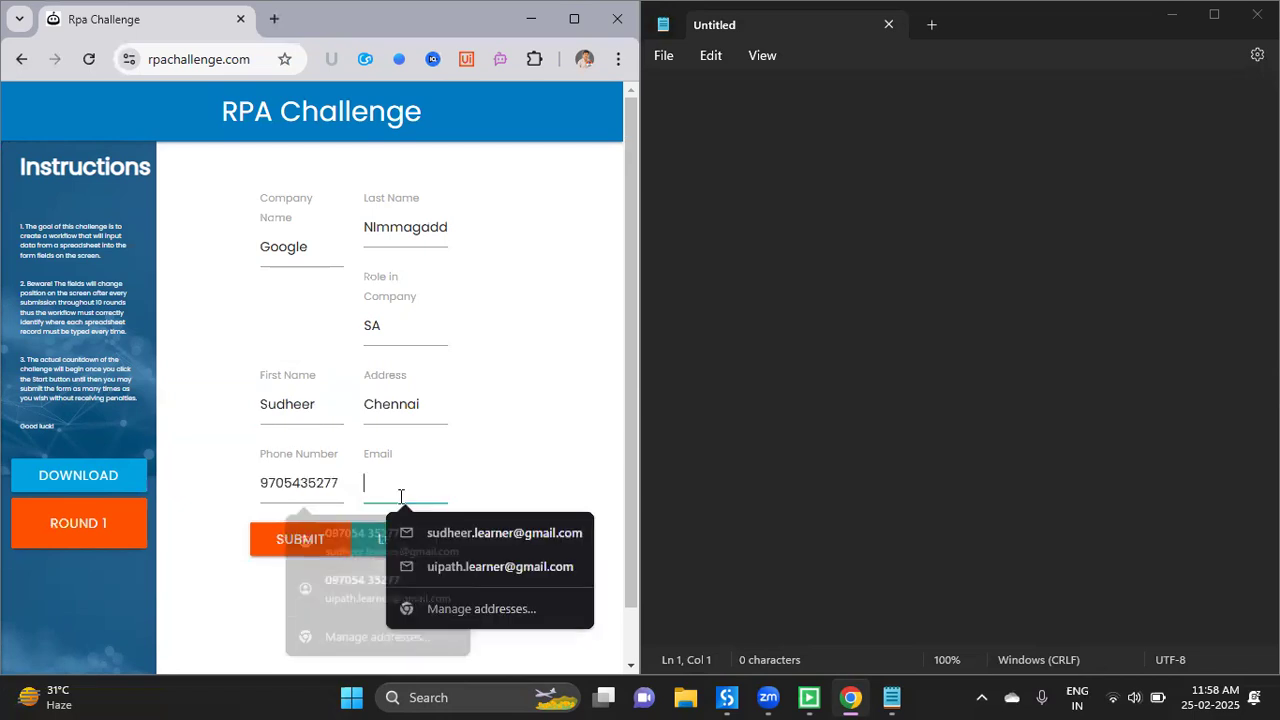
type("uipath.learner@")
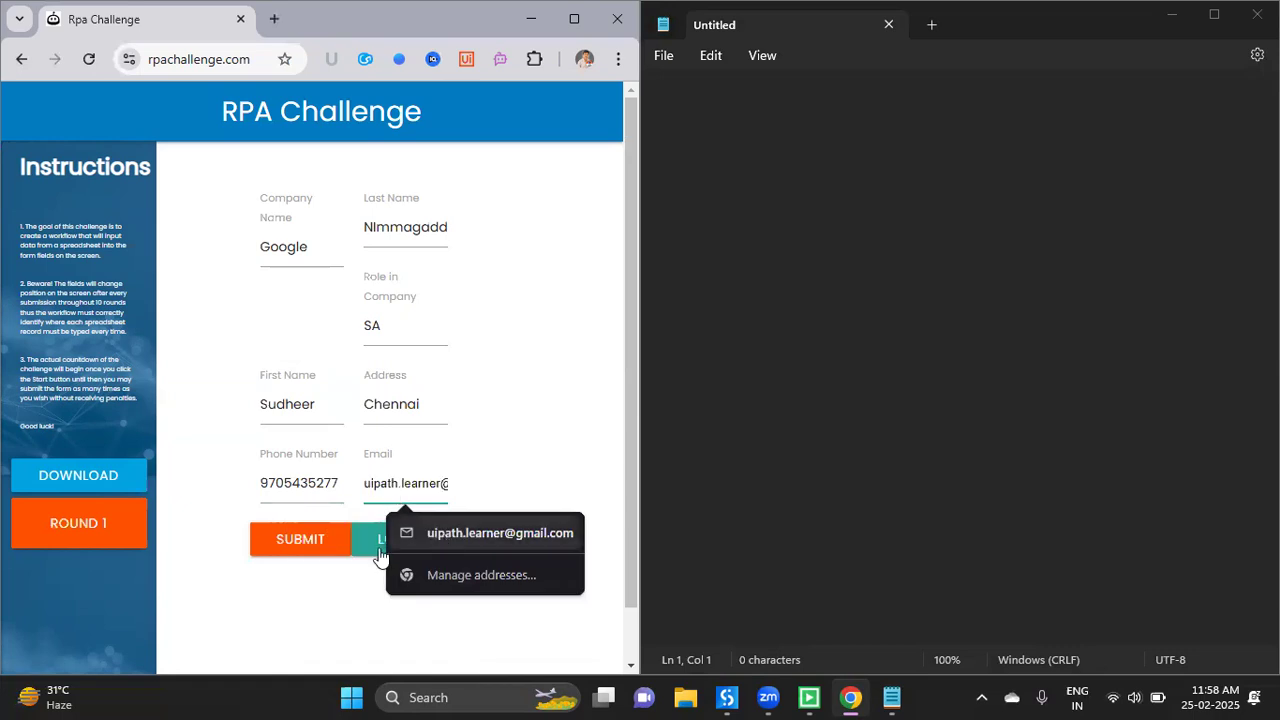
key("Down")
key("Return")
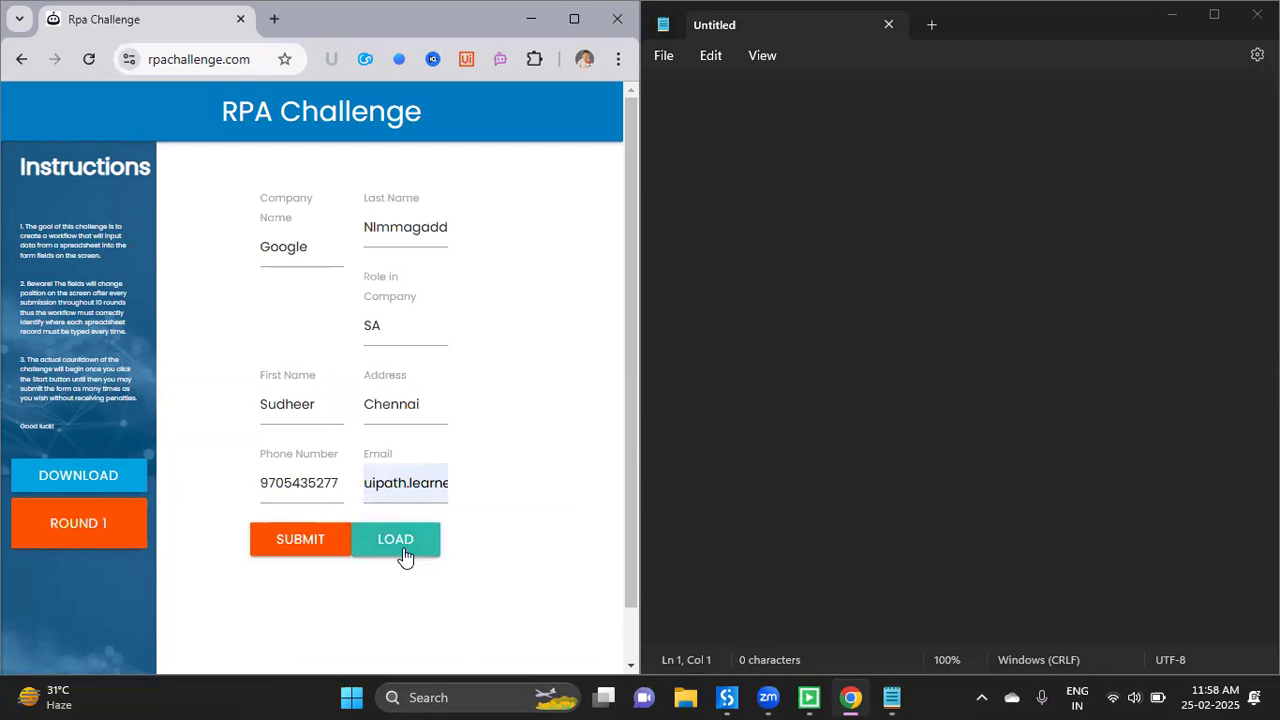
left_click(659, 181)
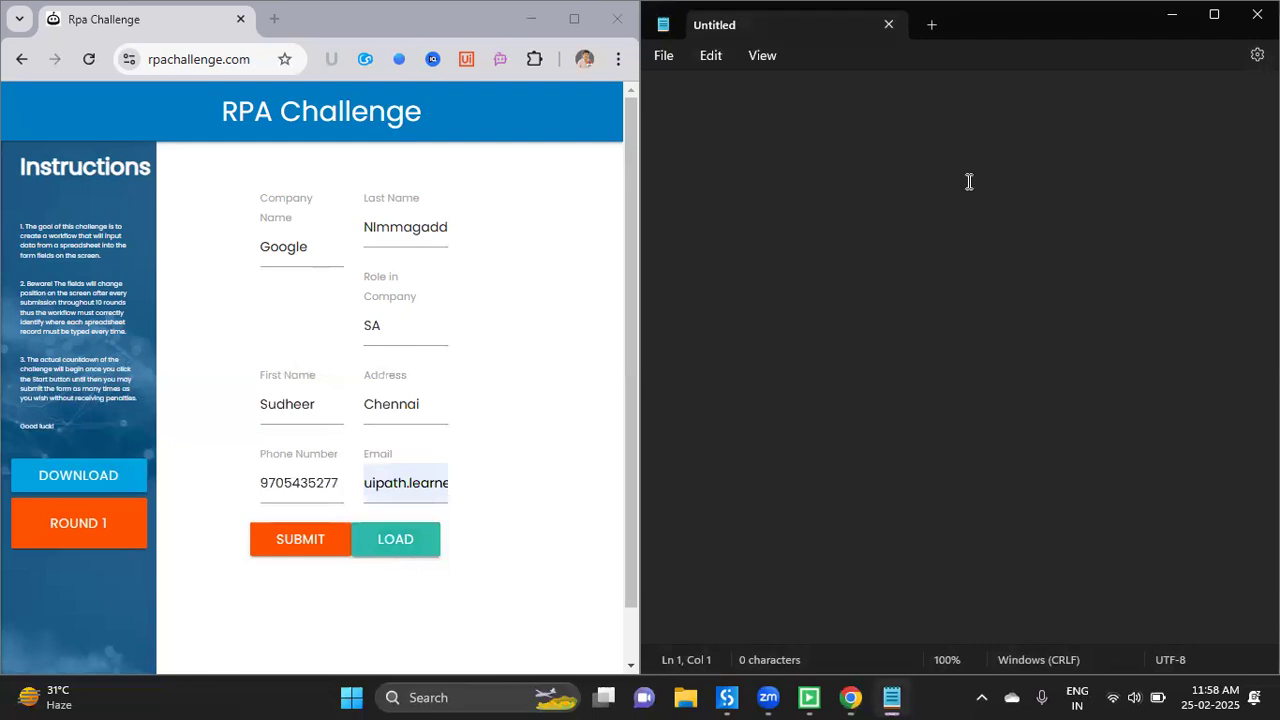
- Paste the round-1 record line into Notepad and submit the form
key("ctrl+v")
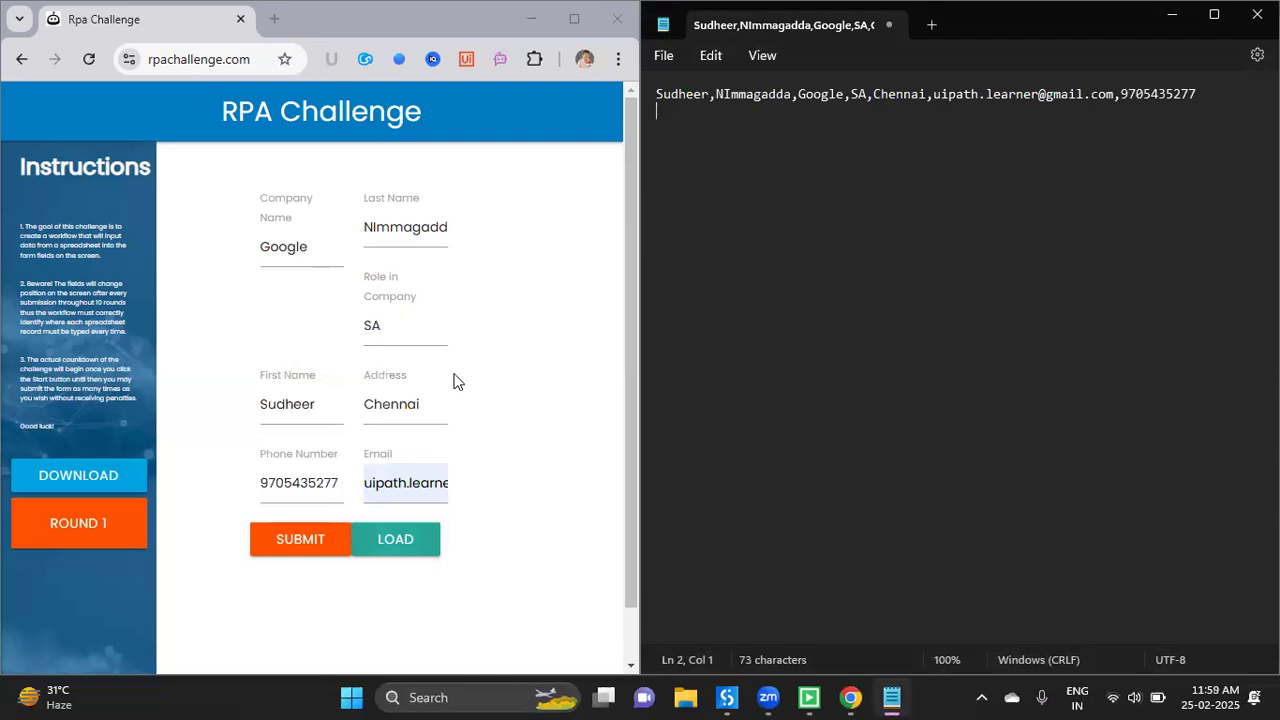
left_click(294, 539)
- Enter the round-2 email address, first name and phone number
left_click(281, 237)
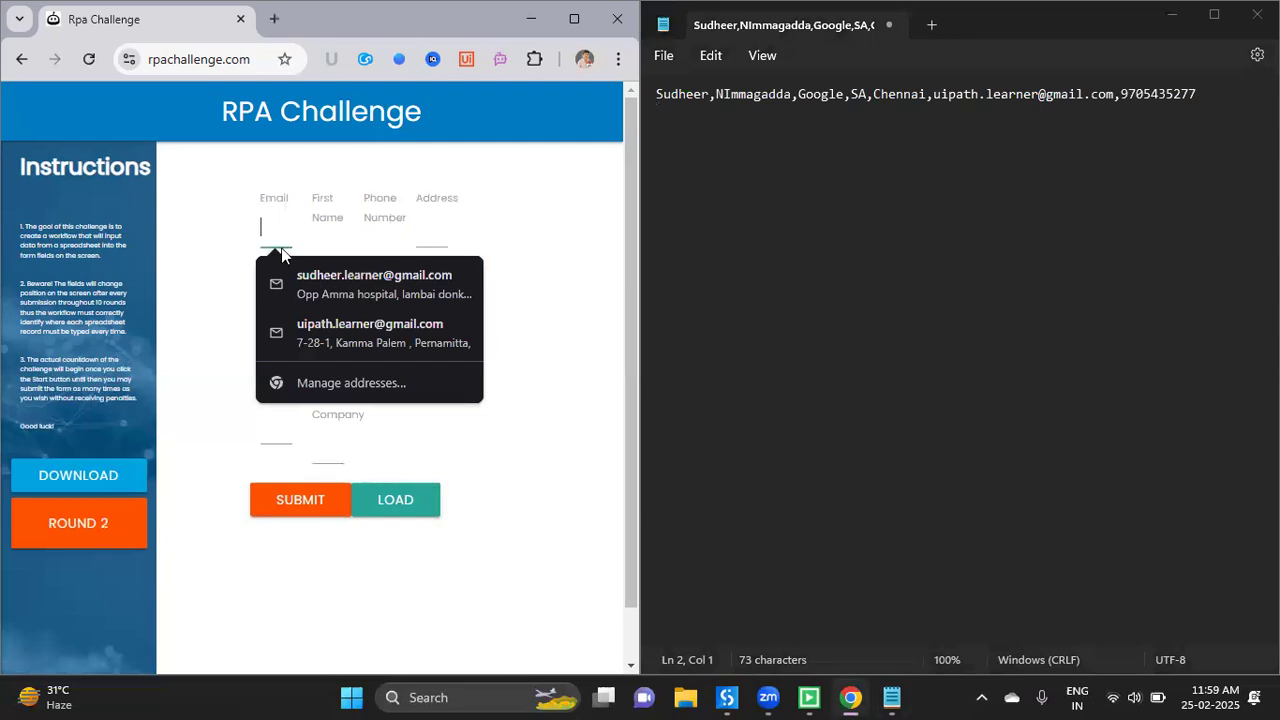
type("su")
key("BackSpace")
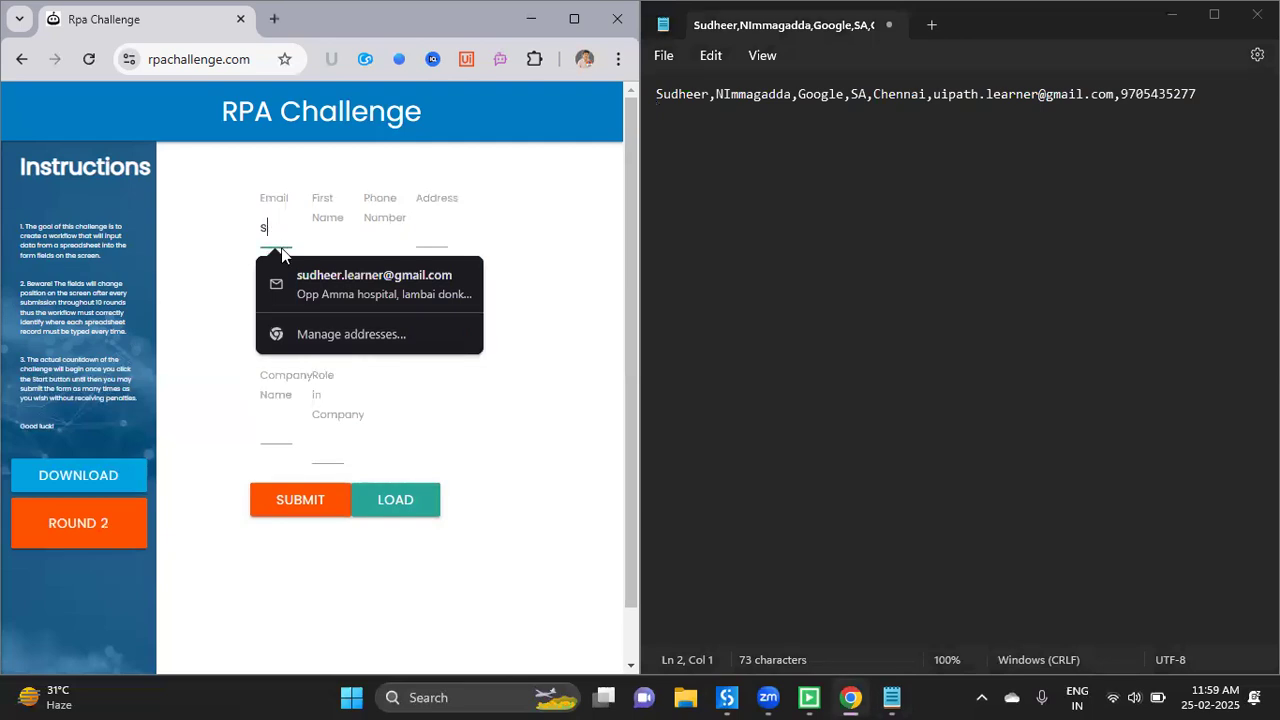
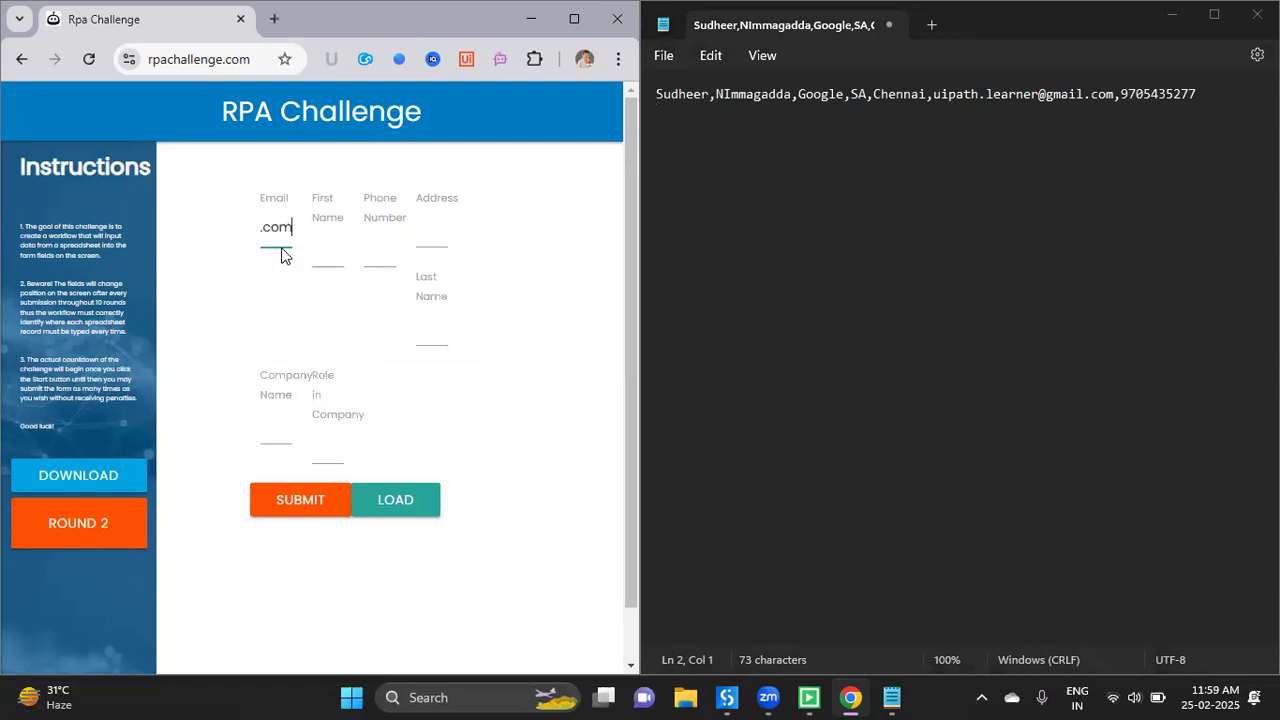
key("Tab")
type("Sud")
key("BackSpace")
key("BackSpace")
key("BackSpace")
type("Ravi")
key("Tab")
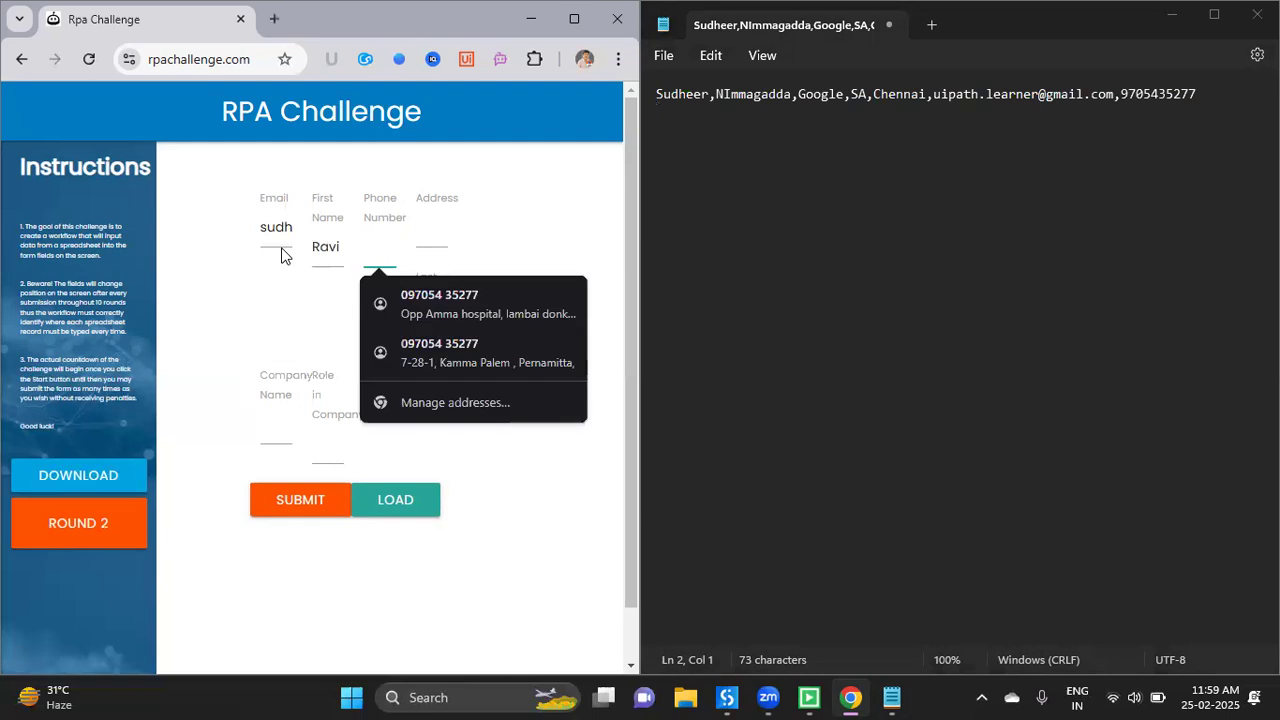
type("8383")
- Fill Address Bangalore, the last name and Company Name IBM
key("Tab")
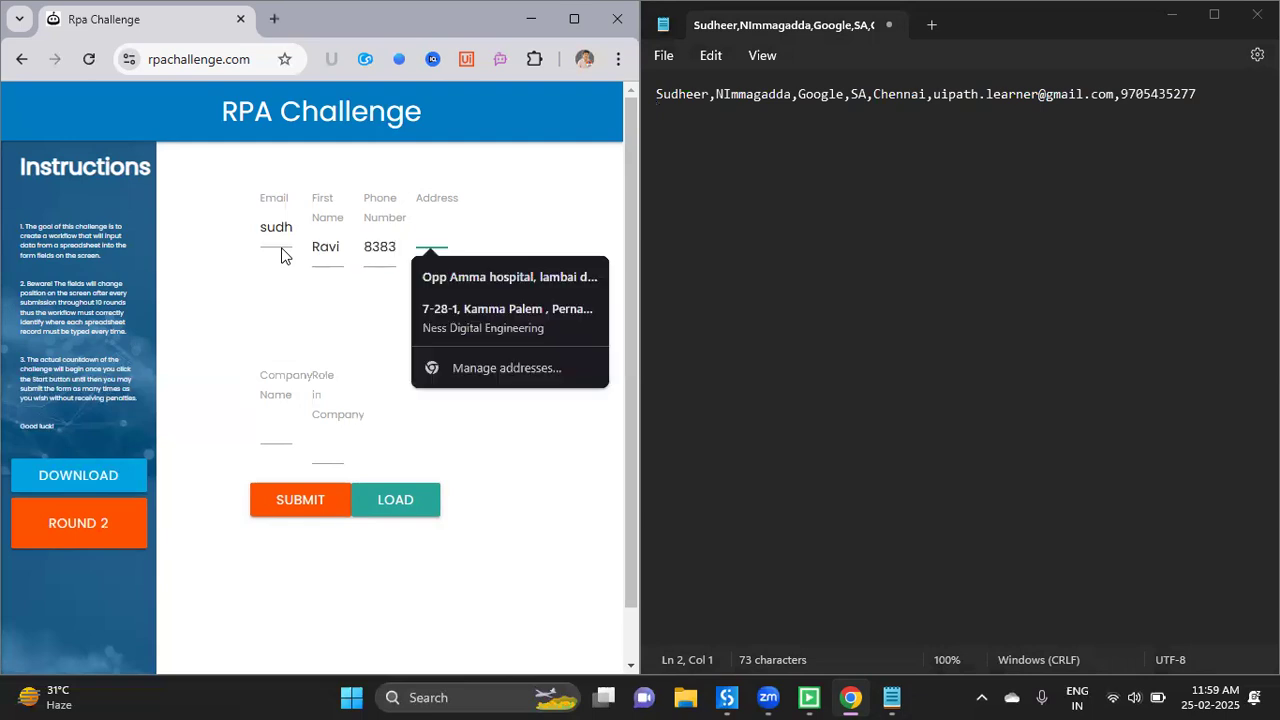
key("Escape")
type("Bangalore")
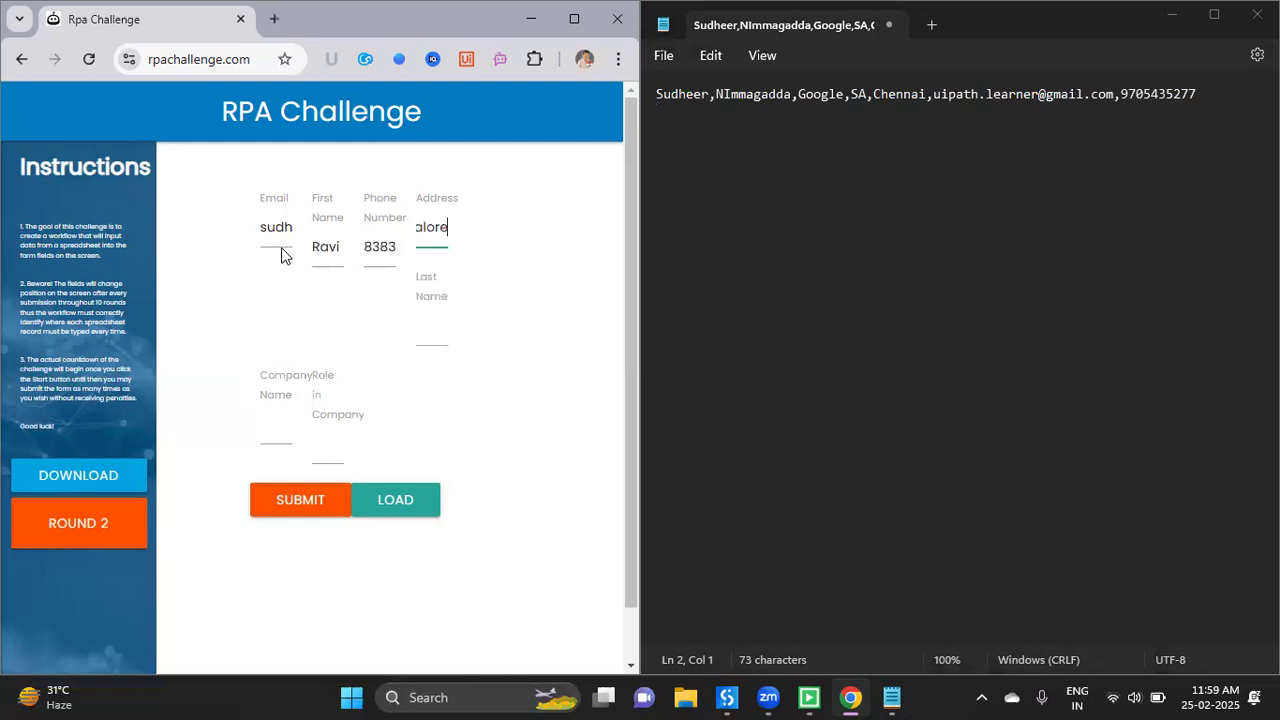
key("Tab")
type("Prabh")
key("Tab")
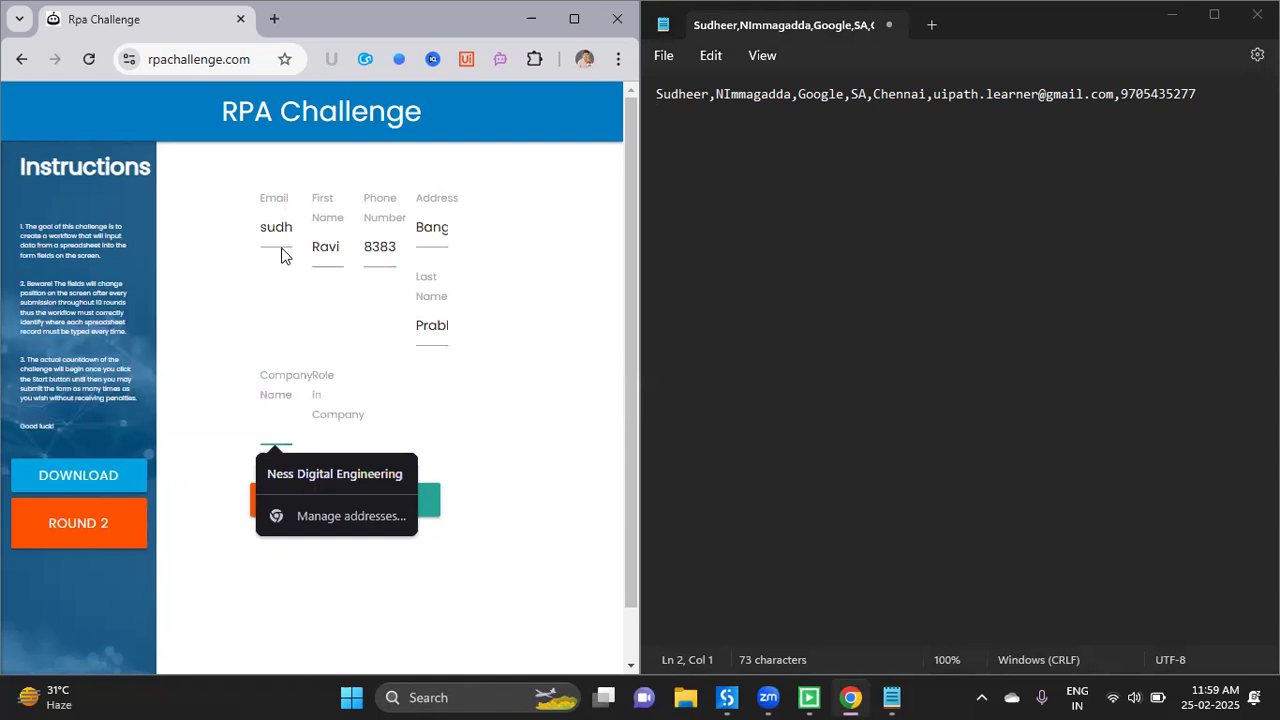
type("IBM")
key("Tab")
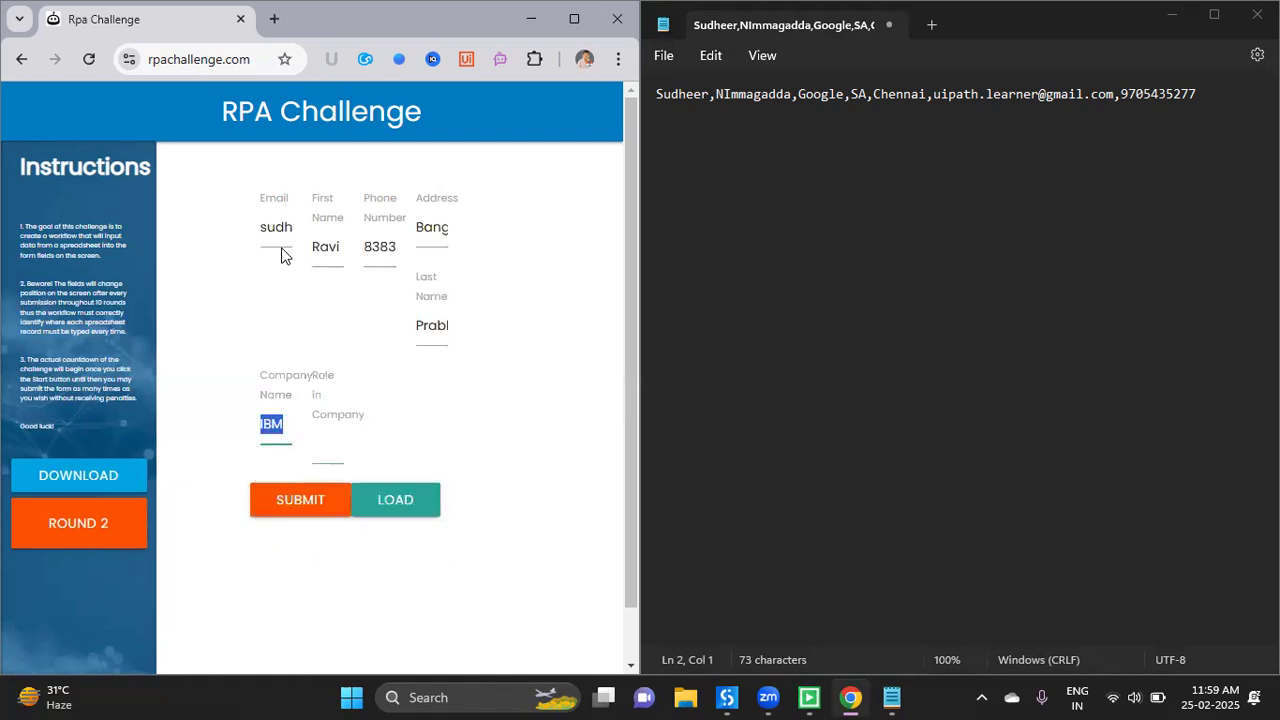
key("Tab")
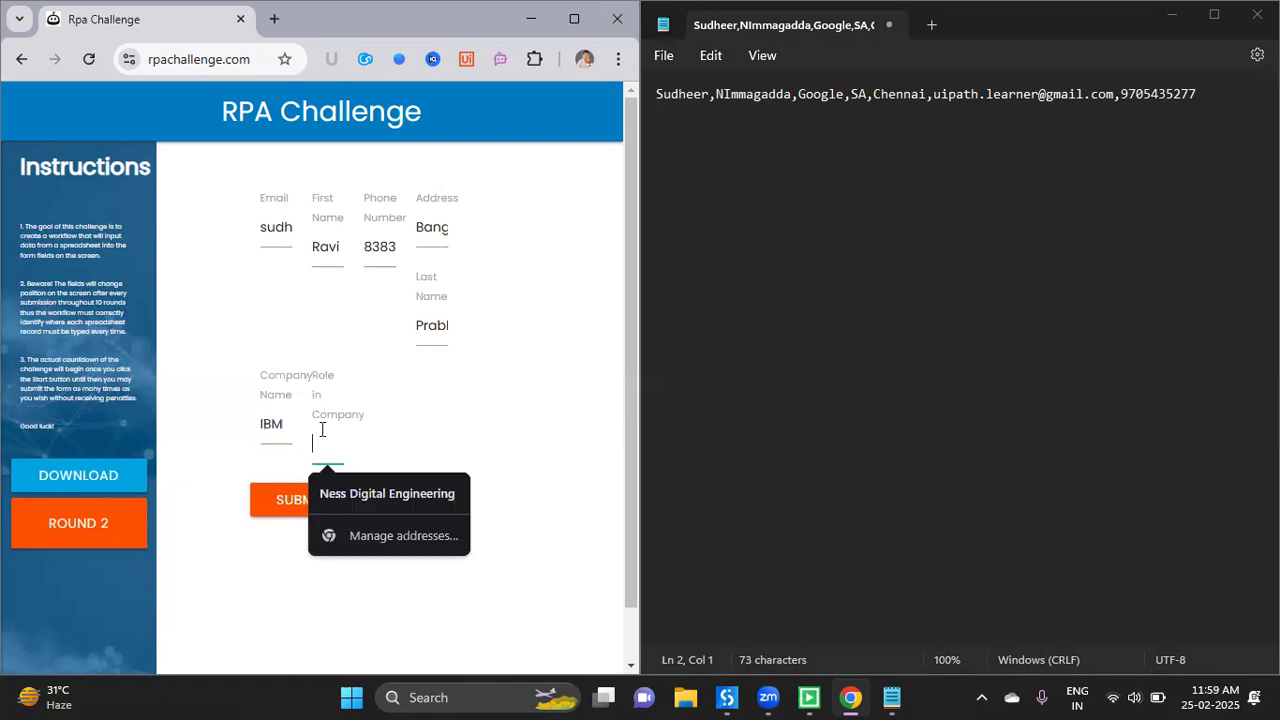
- Set Role to Developer and log the round-2 record as a comma-separated Notepad line
type("Developer")
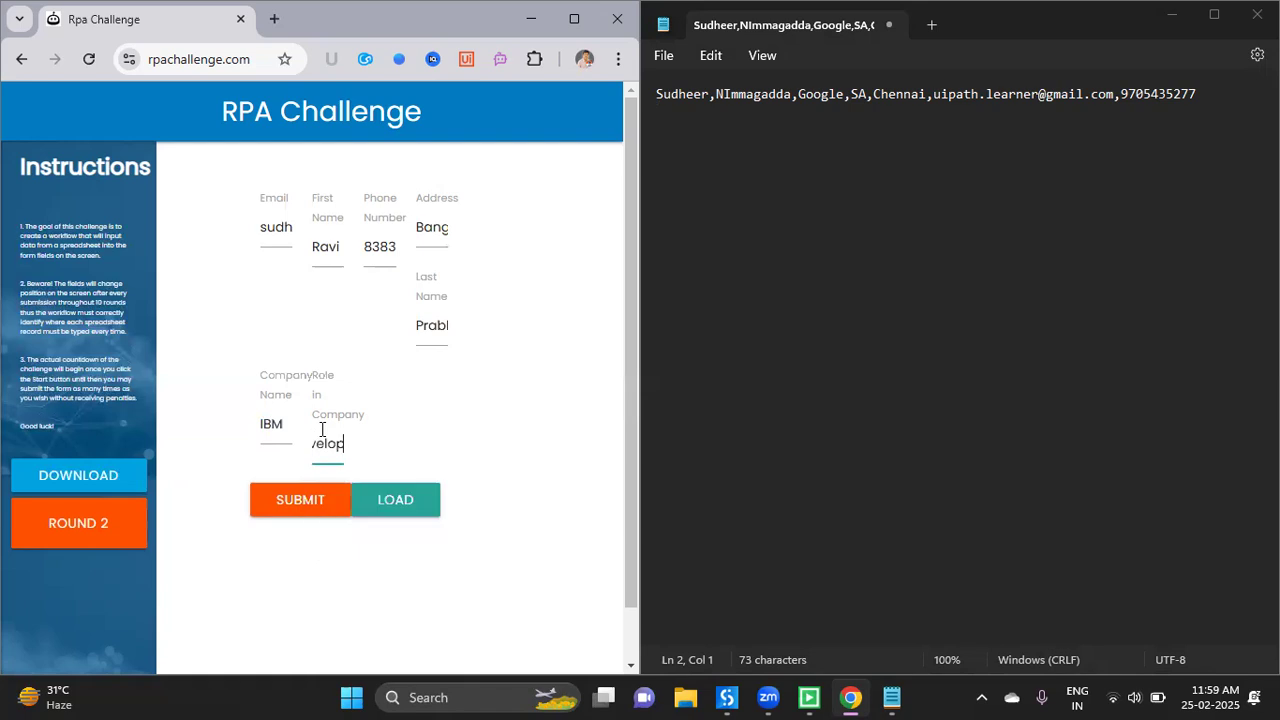
left_click(398, 513)
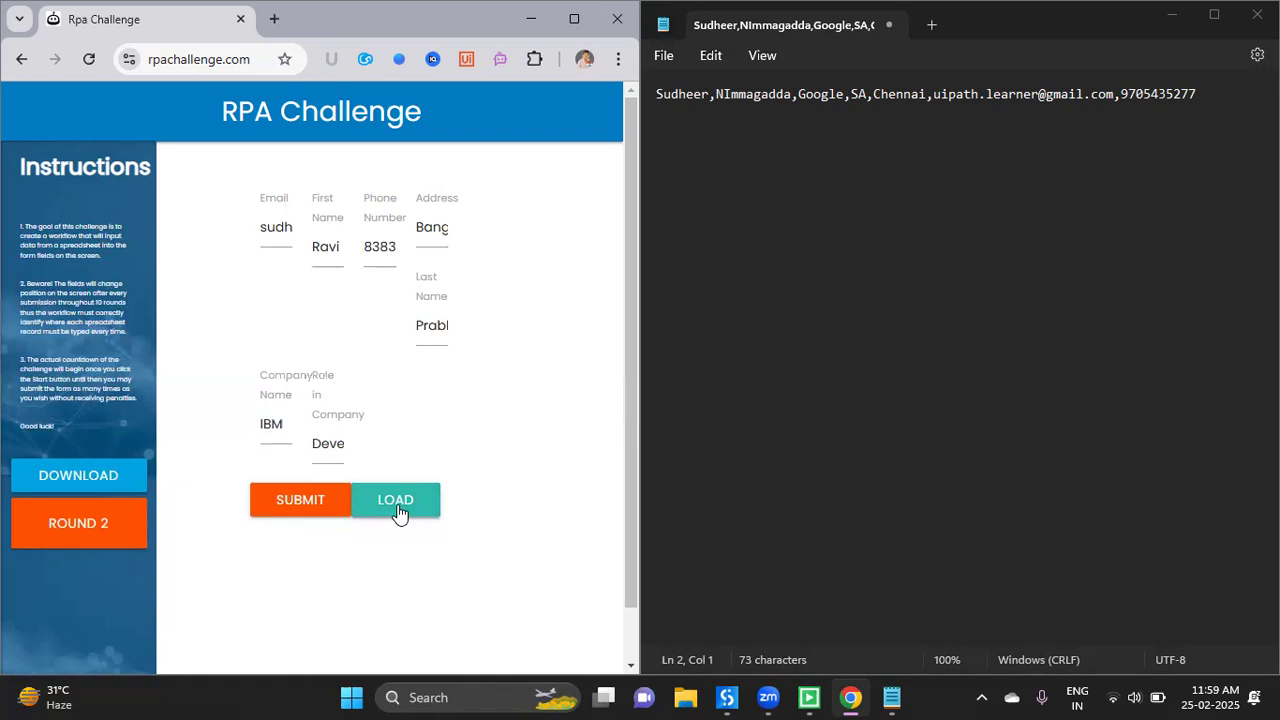
key("Return")
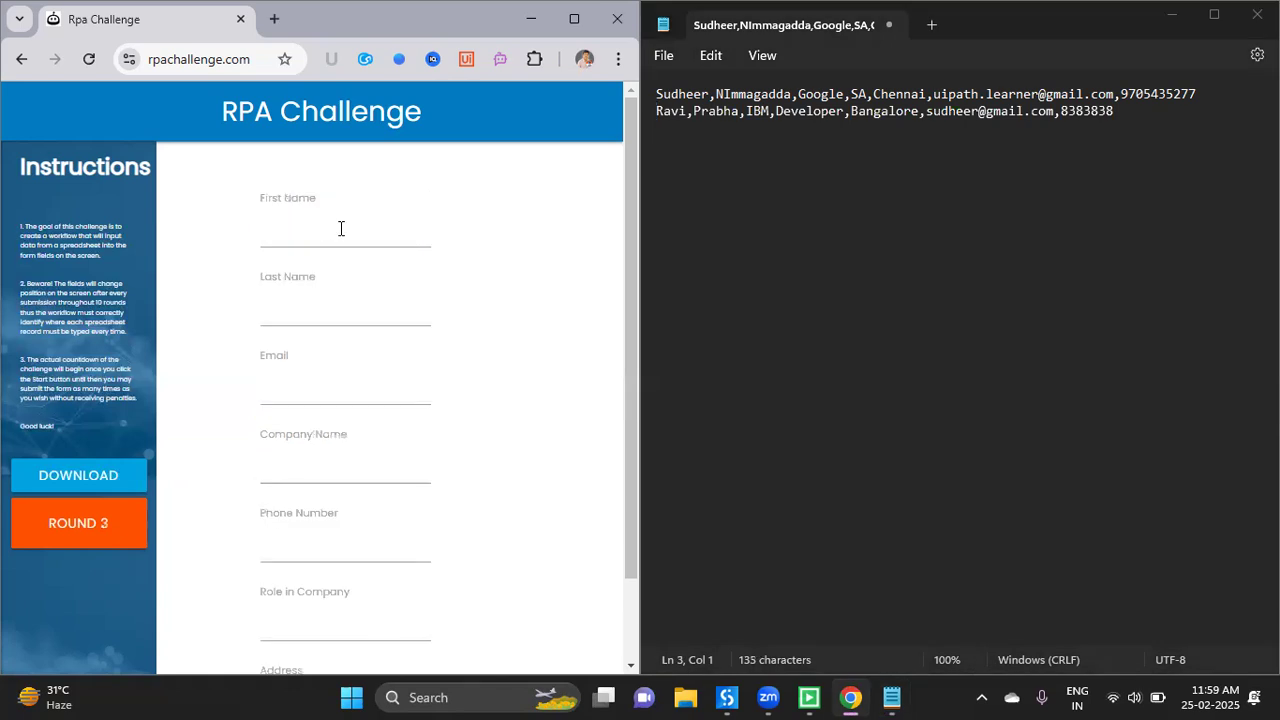
- Enter the round-3 first name, last name, email address and Company Name Ongole Gifts
left_click(340, 228)
type("Ka")
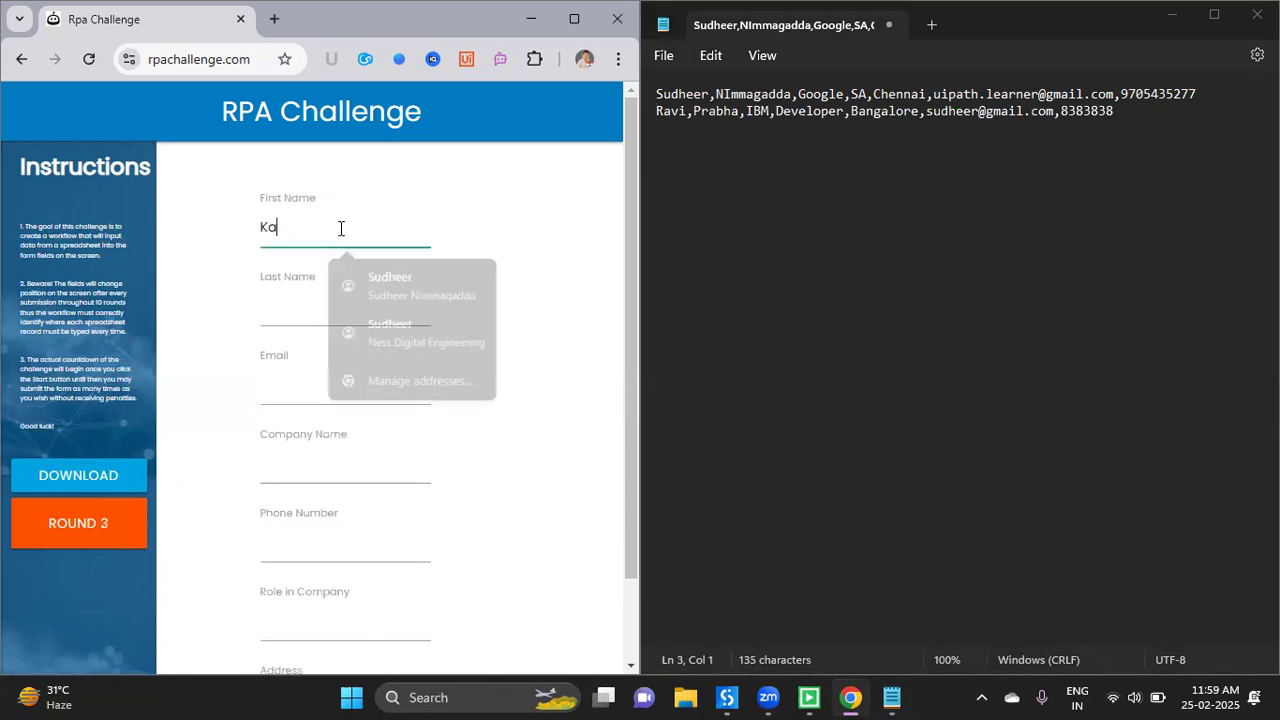
type("sim")
key("Tab")
type("S")
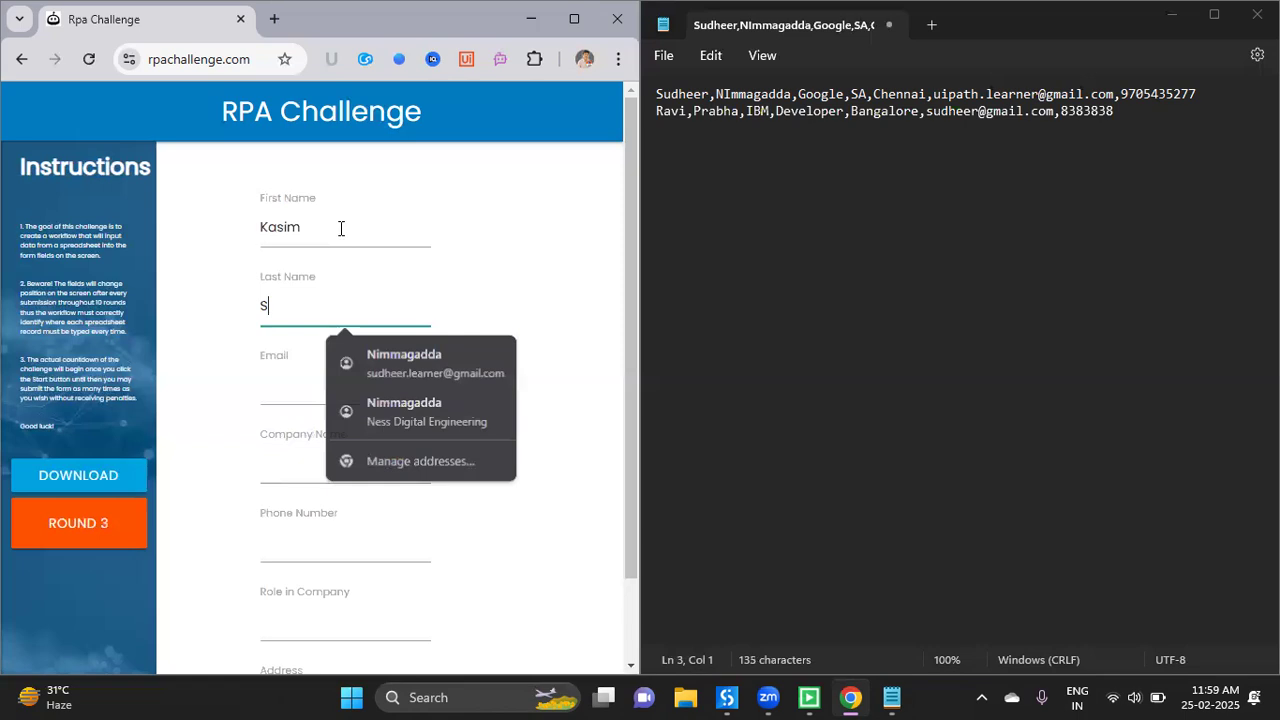
type("K")
key("Tab")
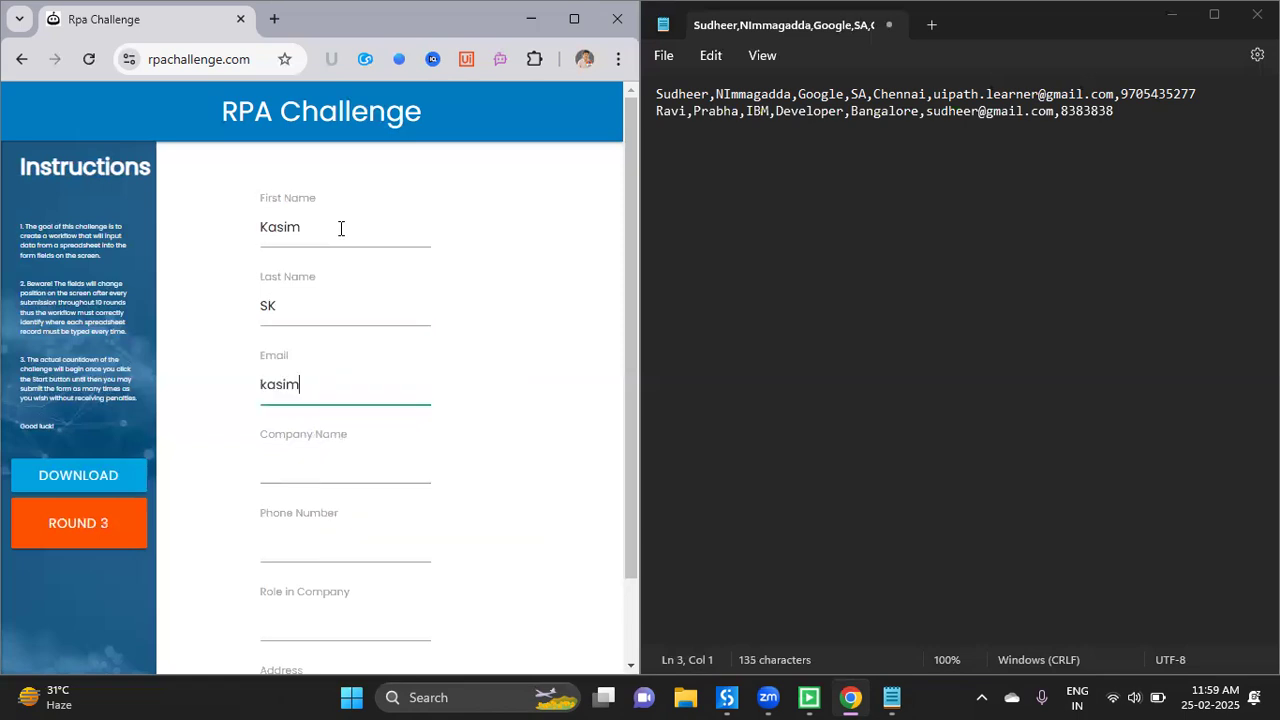
key("Tab")
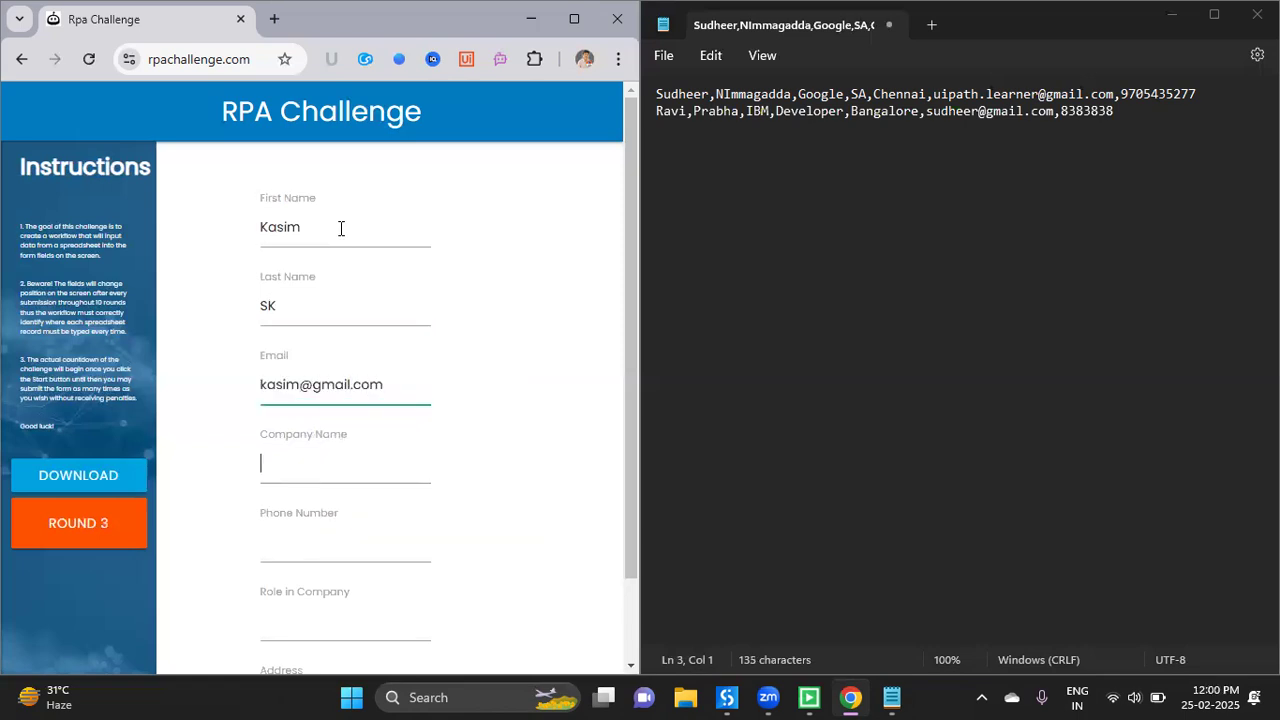
type("Ong")
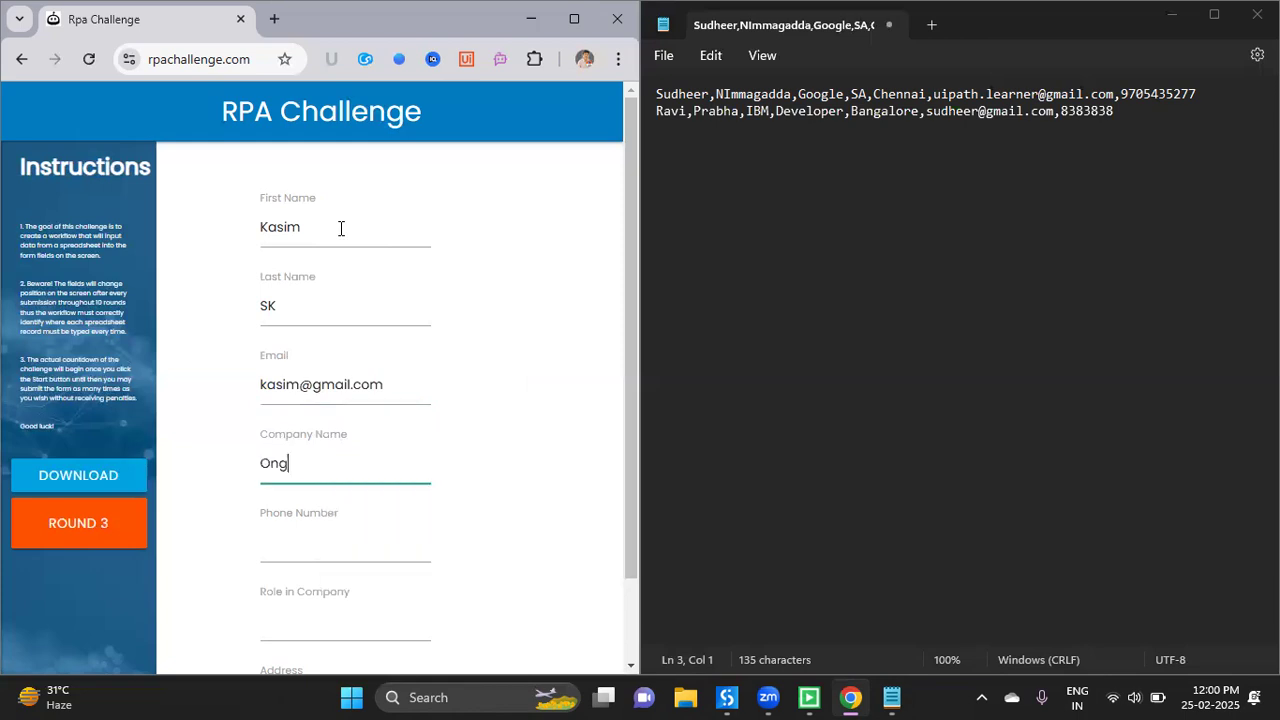
type("ole Gifts")
- Fill the phone number, Role CEO and Address Ongole
key("Tab")
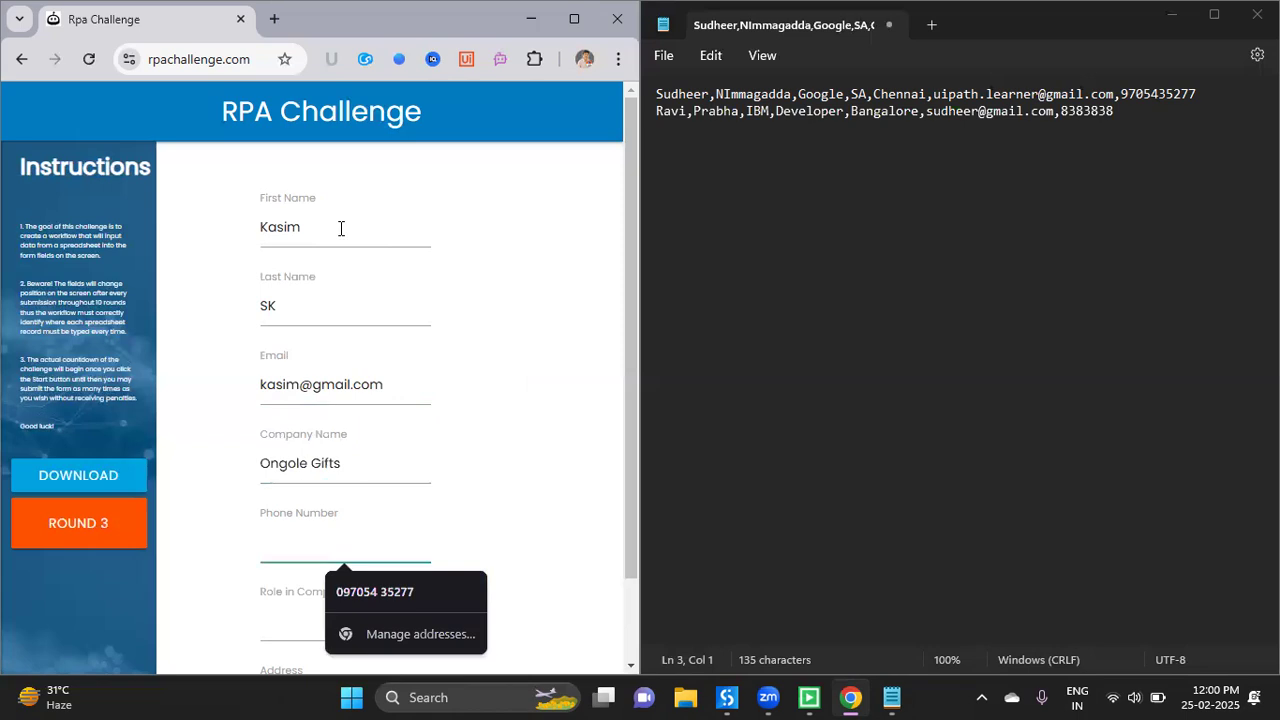
type("38388394")
key("Tab")
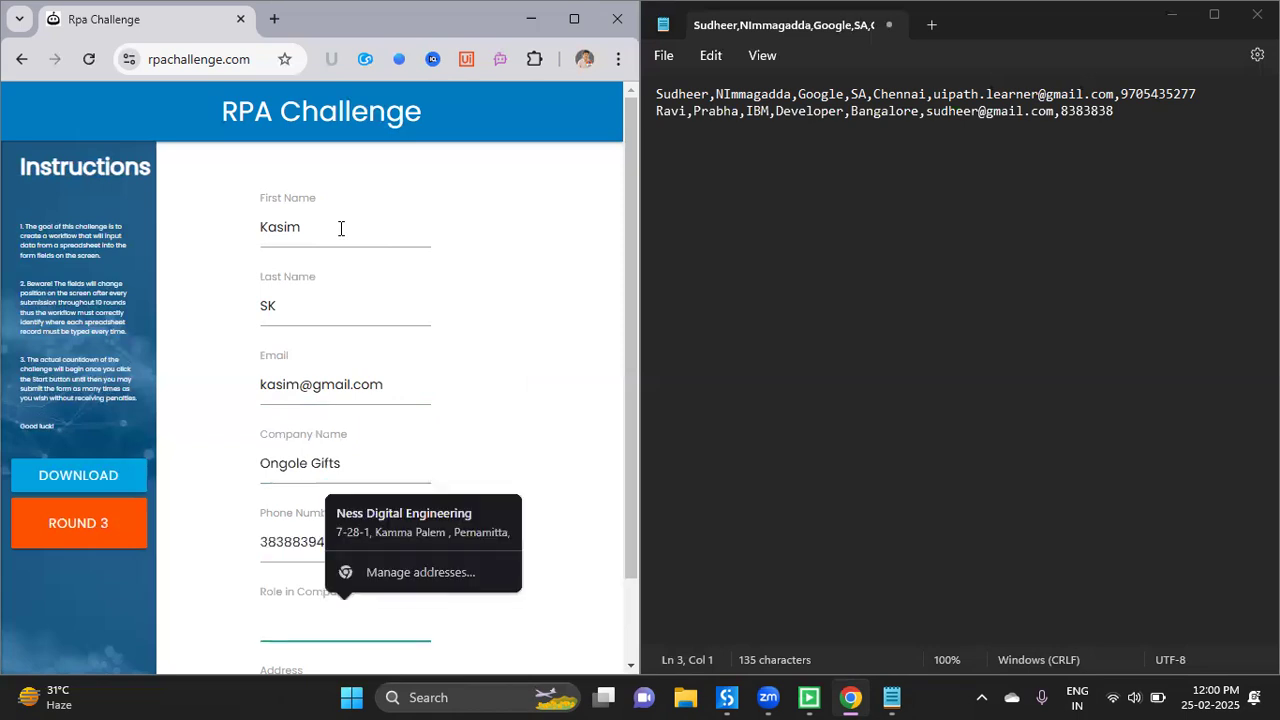
type("CEO")
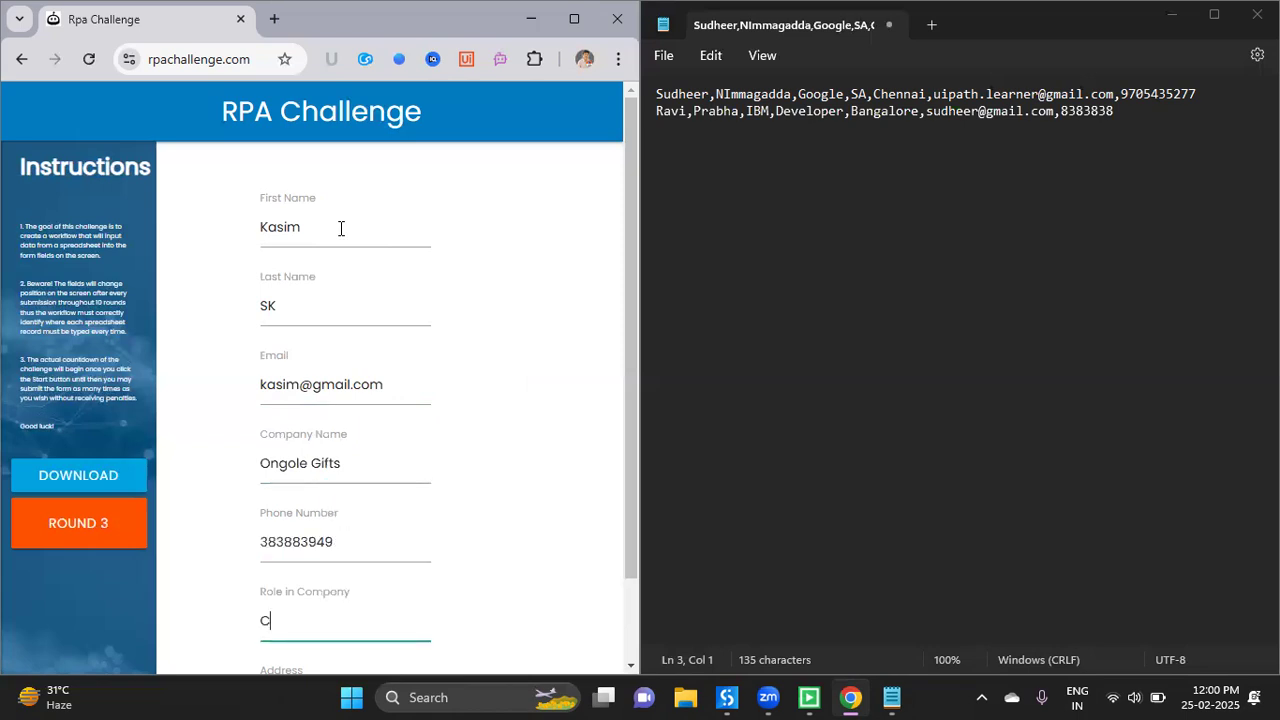
key("Tab")
type("Ongoel")
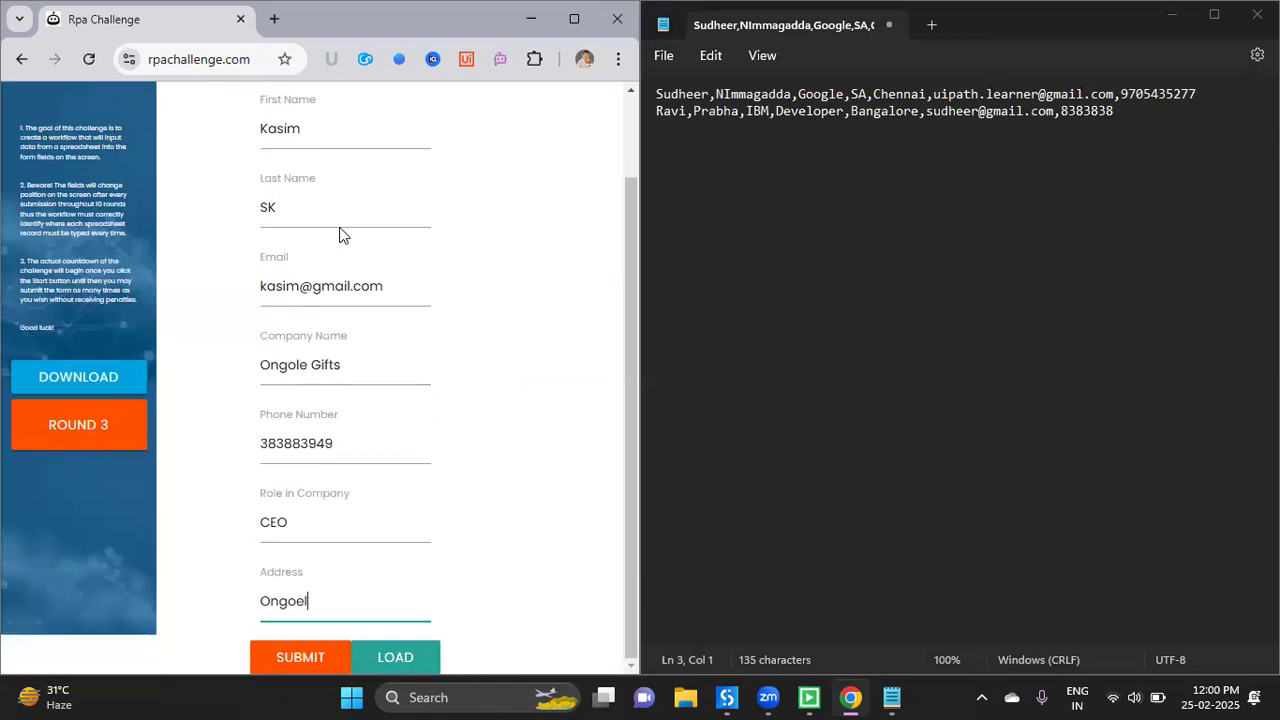
key("BackSpace")
key("BackSpace")
key("BackSpace")
type("ole")
left_click(389, 656)
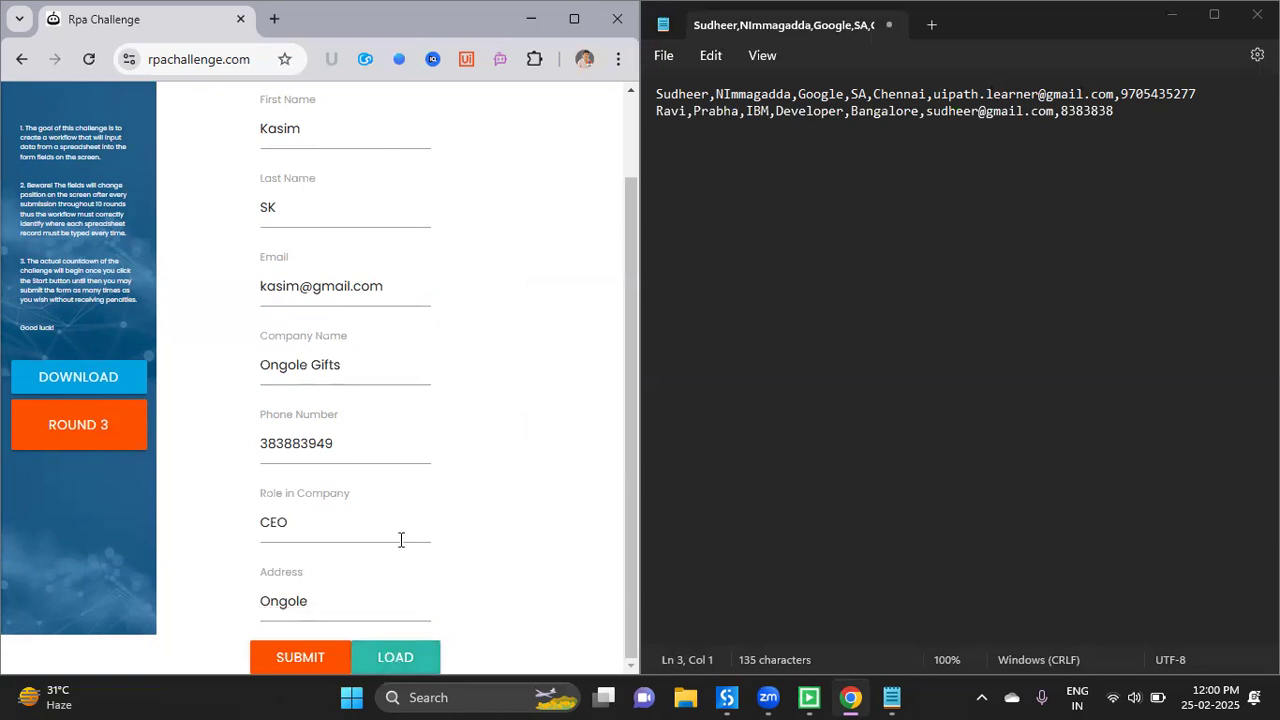
- Paste the round-3 record into Notepad as a third line and submit the form
key("alt+Tab")
key("ctrl+v")
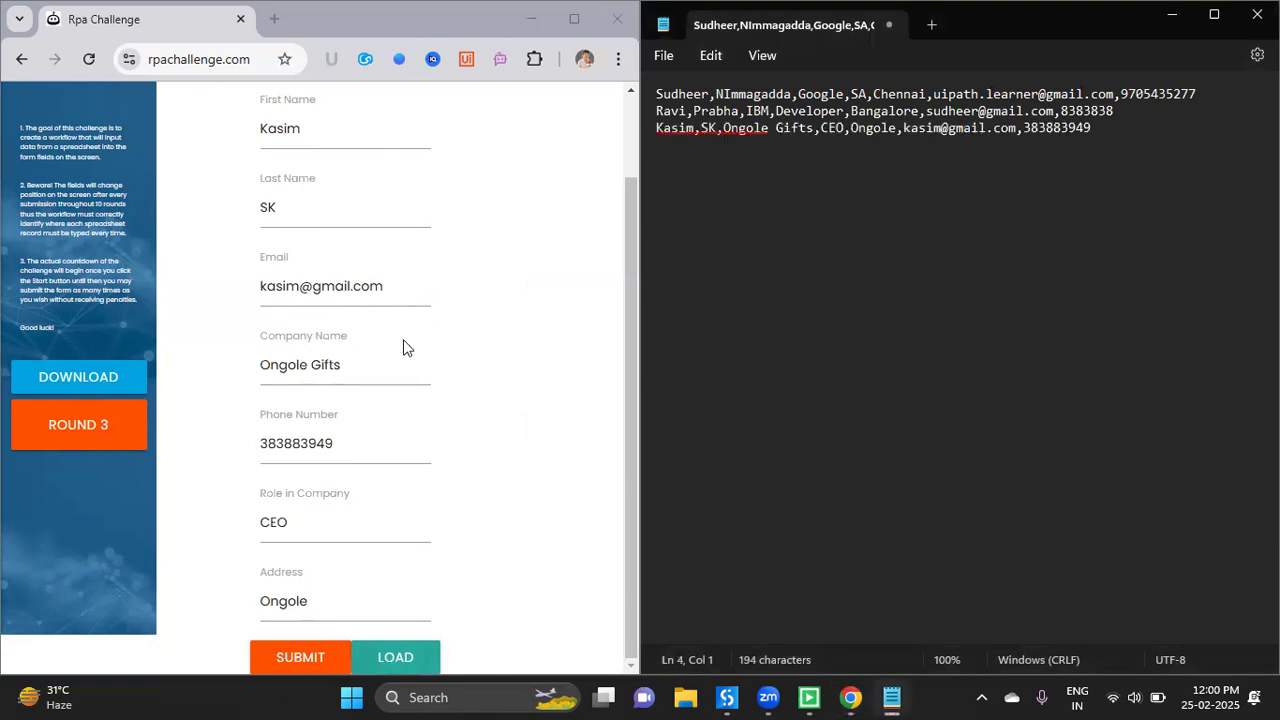
scroll(330, 480, "up", 1)
scroll(284, 655, "down", 1)
left_click(284, 657)
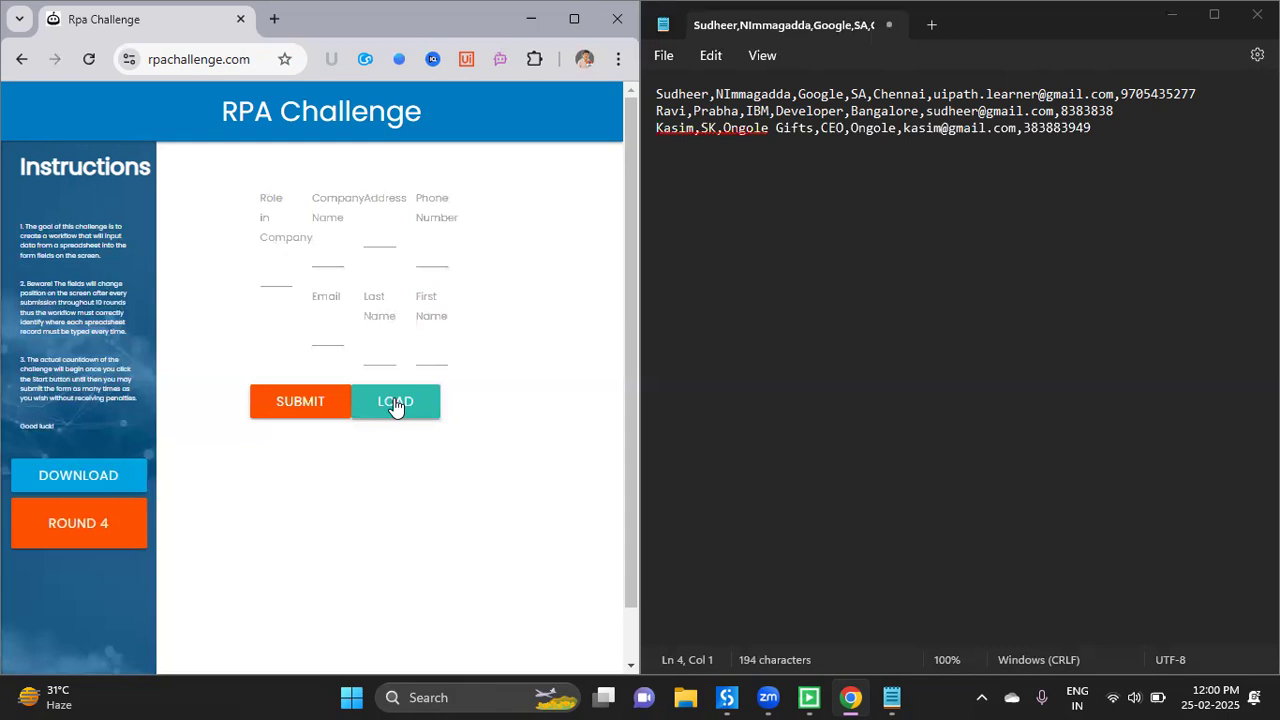
- Select all the Notepad log lines, then reload the RPA Challenge page twice
left_click(654, 94)
key("ctrl+a")
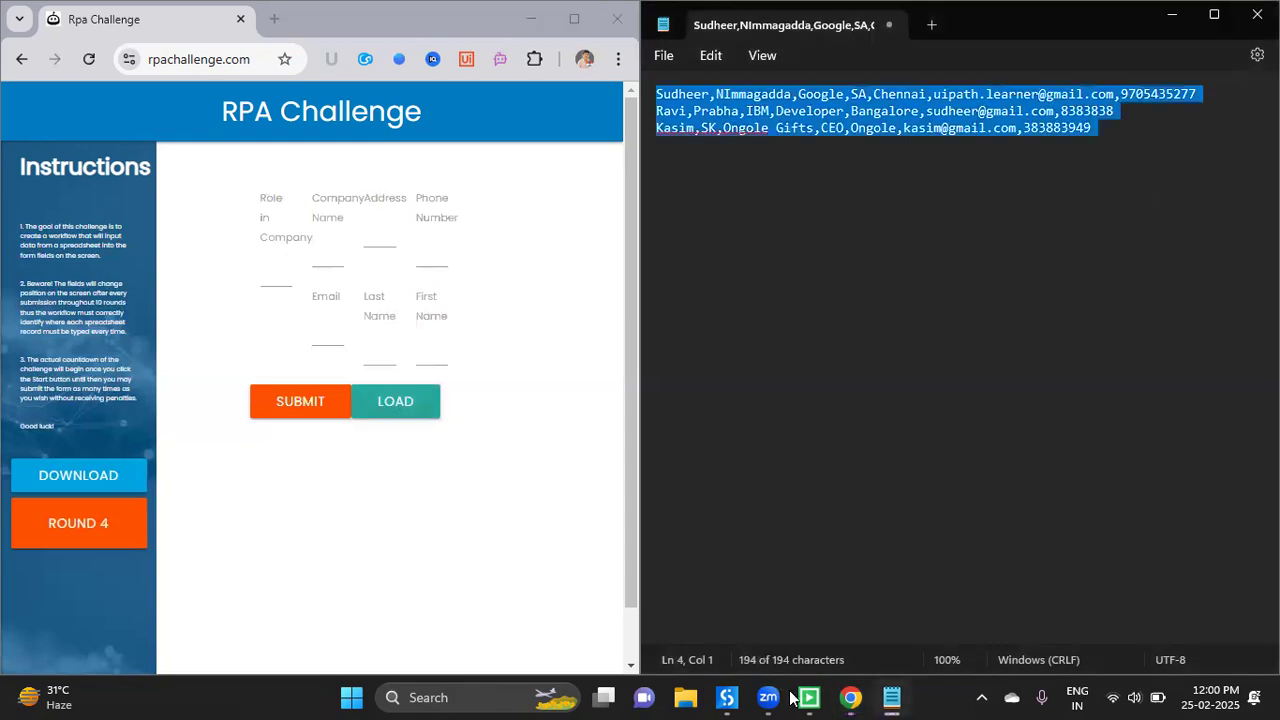
mouse_move(812, 698)
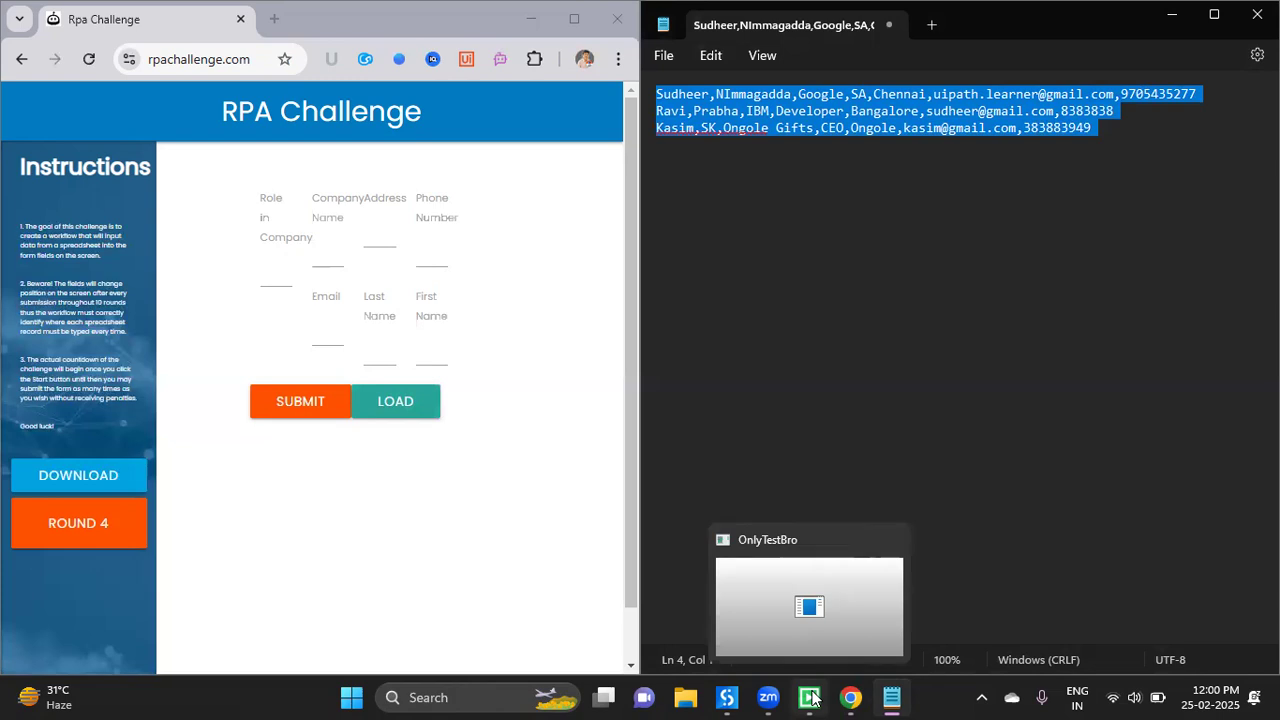
left_click(815, 420)
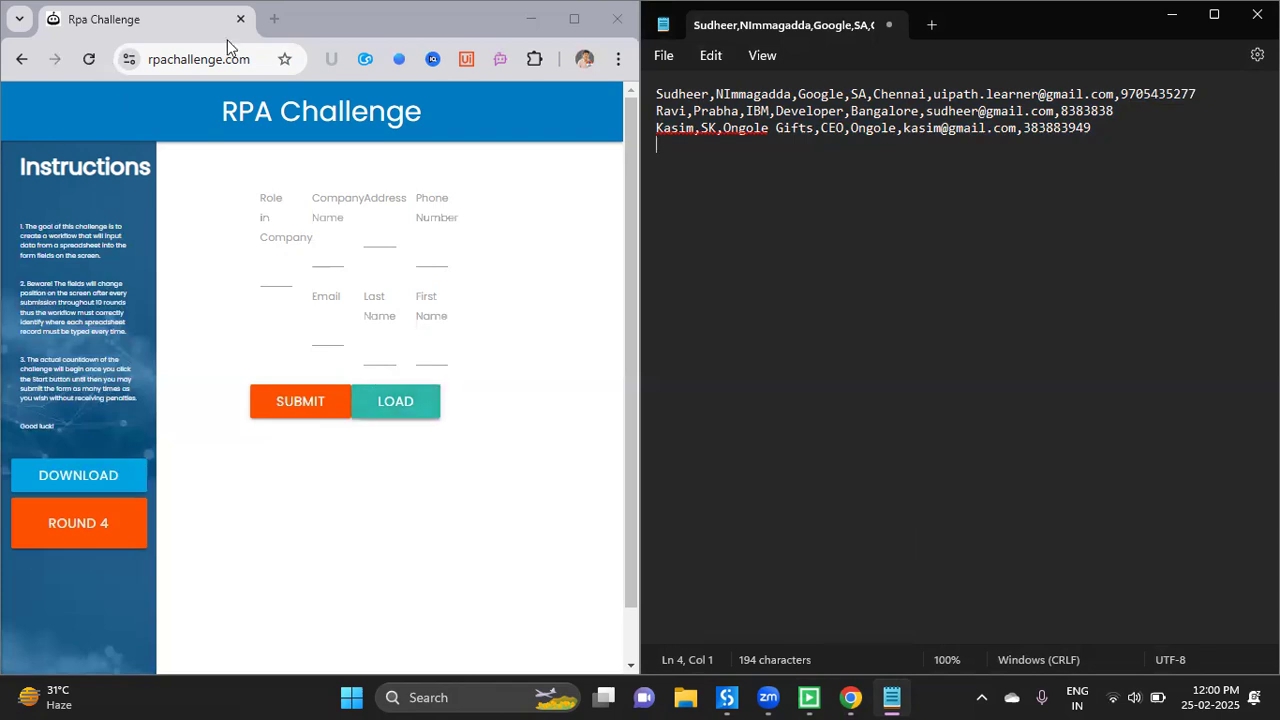
left_click(88, 62)
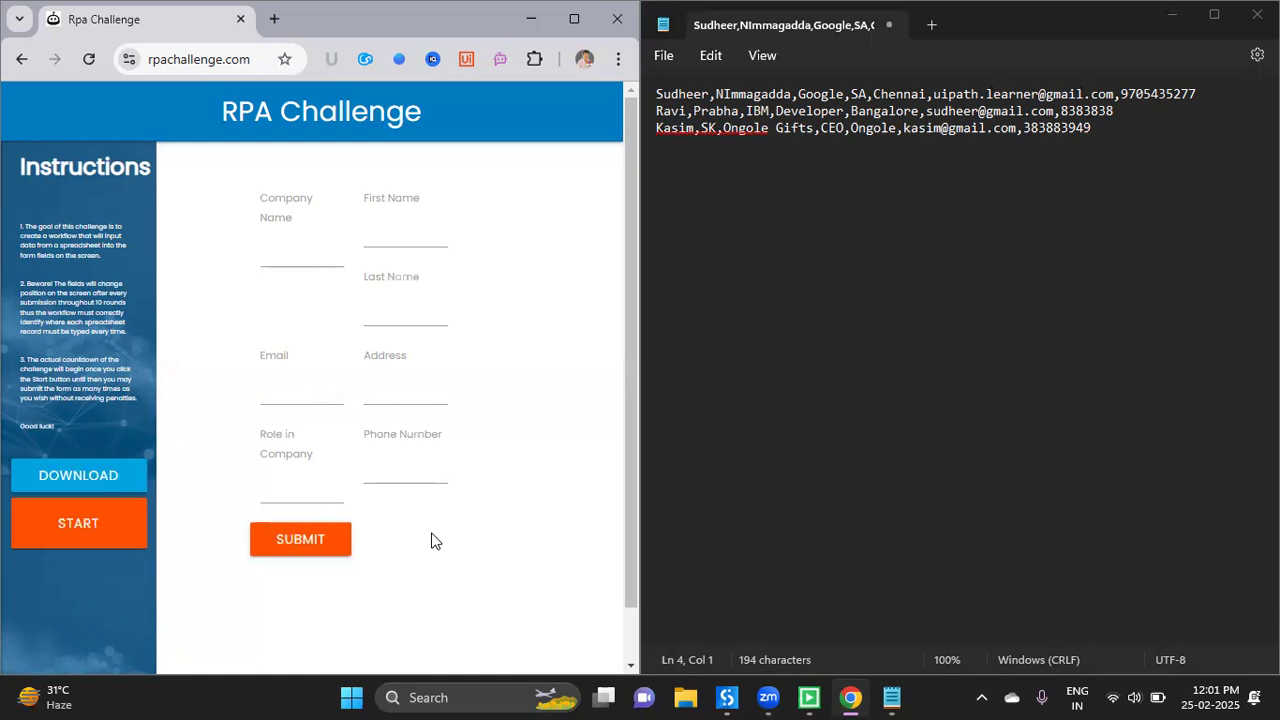
left_click(88, 56)
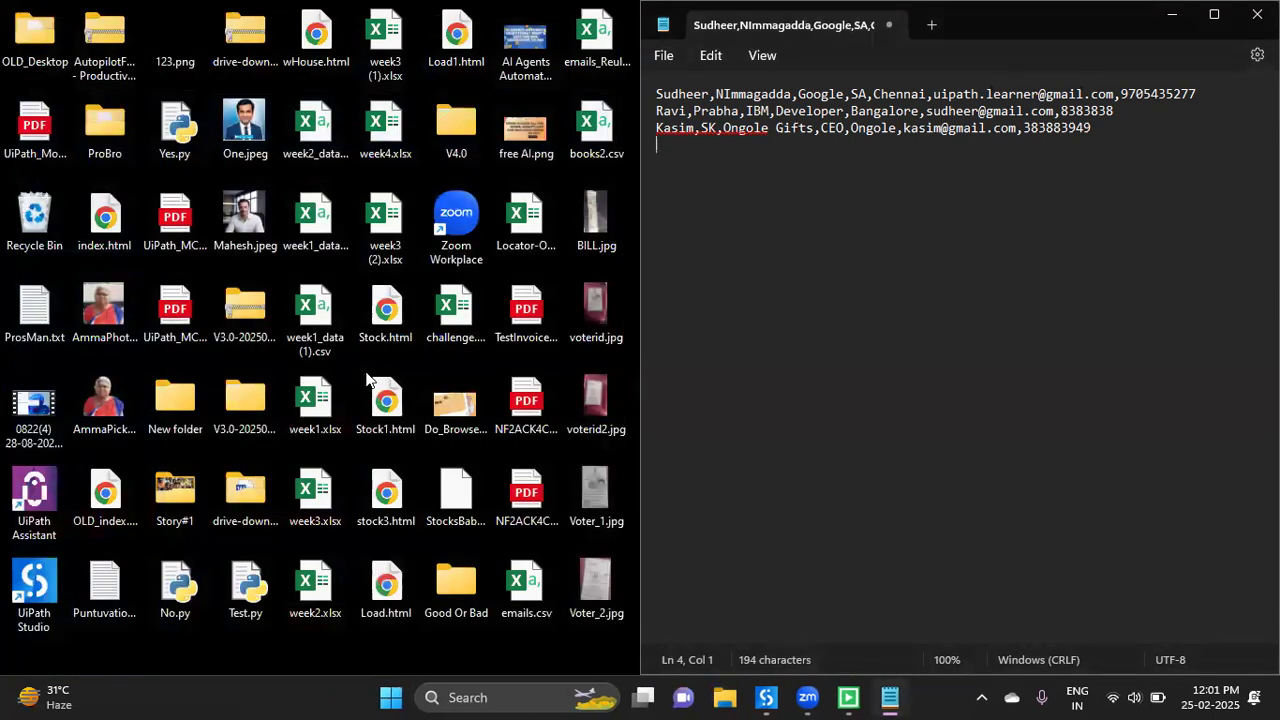
- Relaunch Google Chrome through the Start search with 'ch'
key("super")
type("h")
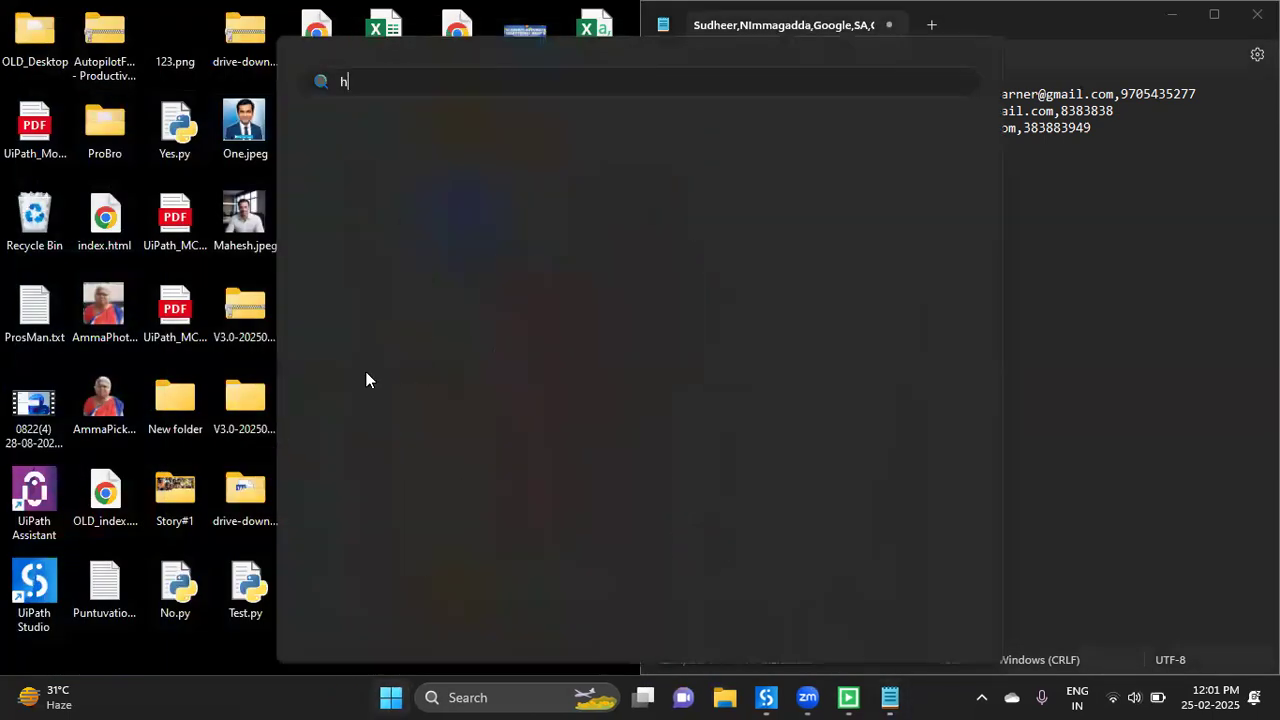
key("BackSpace")
type("ch")
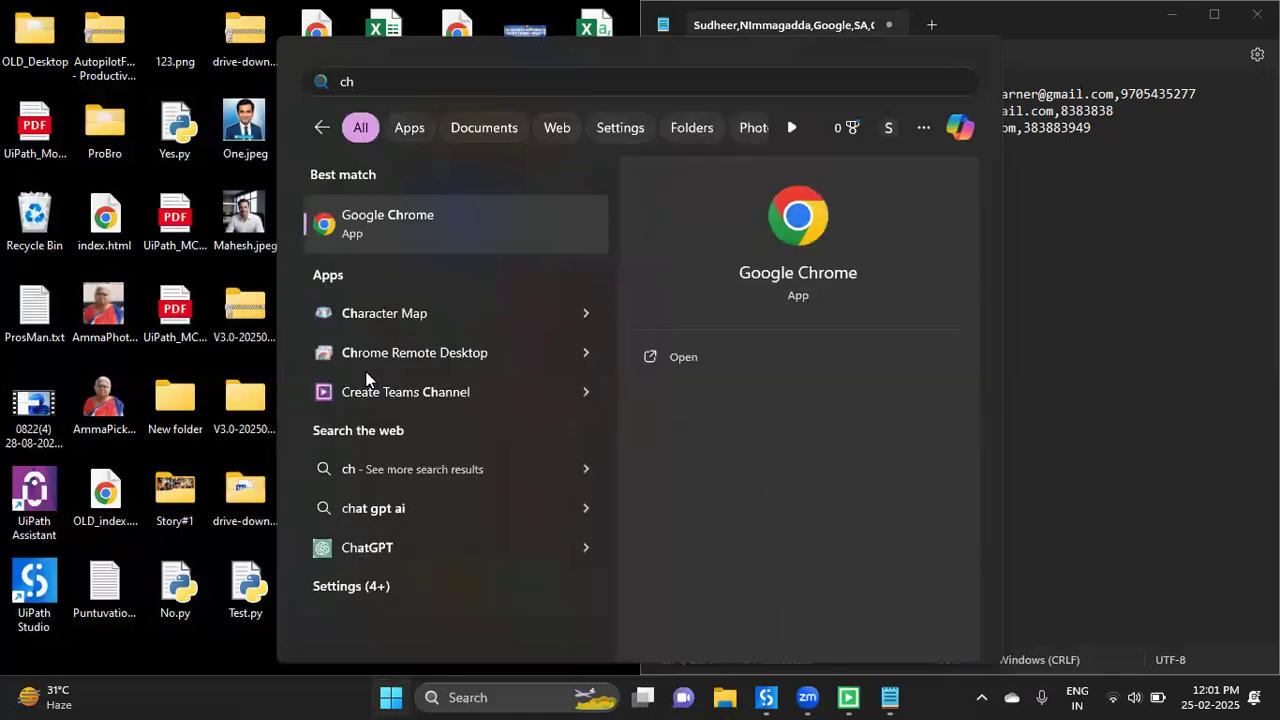
key("Return")
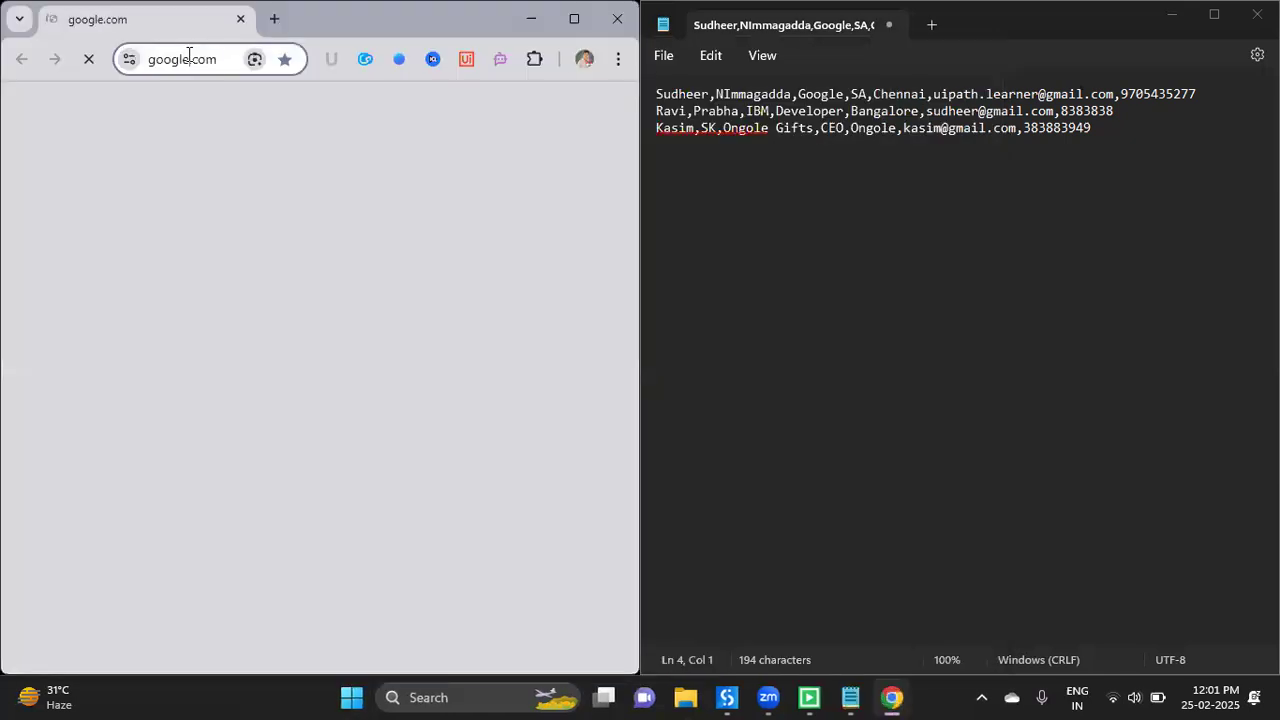
- Load rpachallenge.com in the address bar and select all the Notepad text
left_click(188, 56)
type("rpachallenge.com")
key("Return")
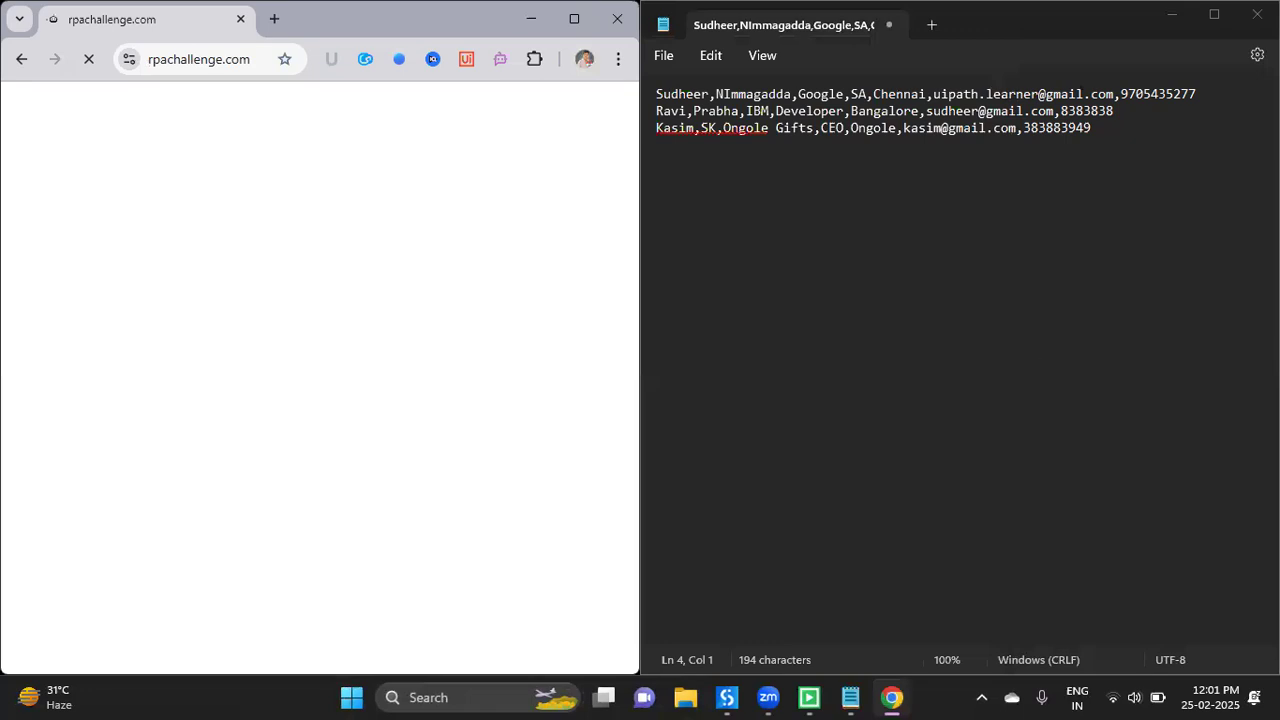
key("ctrl+a")
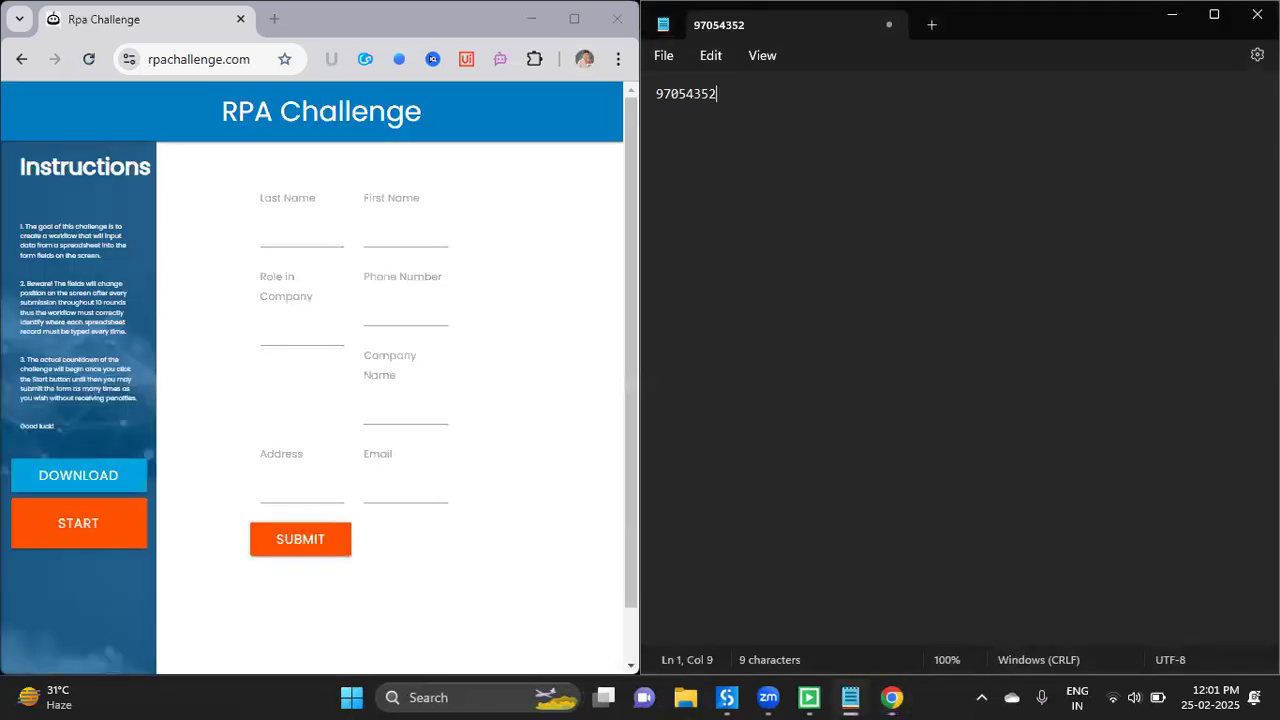
- Replace the Notepad text with a +91-prefixed phone number and zoom the text in three times
key("Home")
type("+")
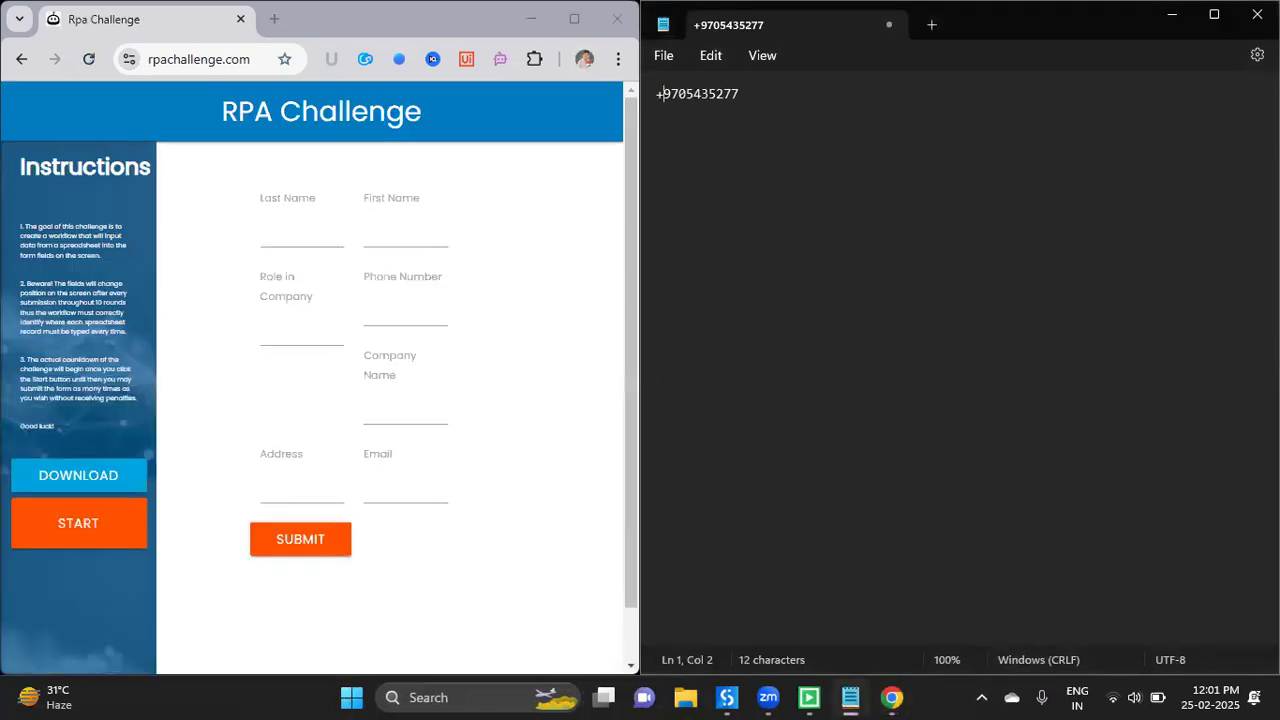
type("91")
left_click(952, 313)
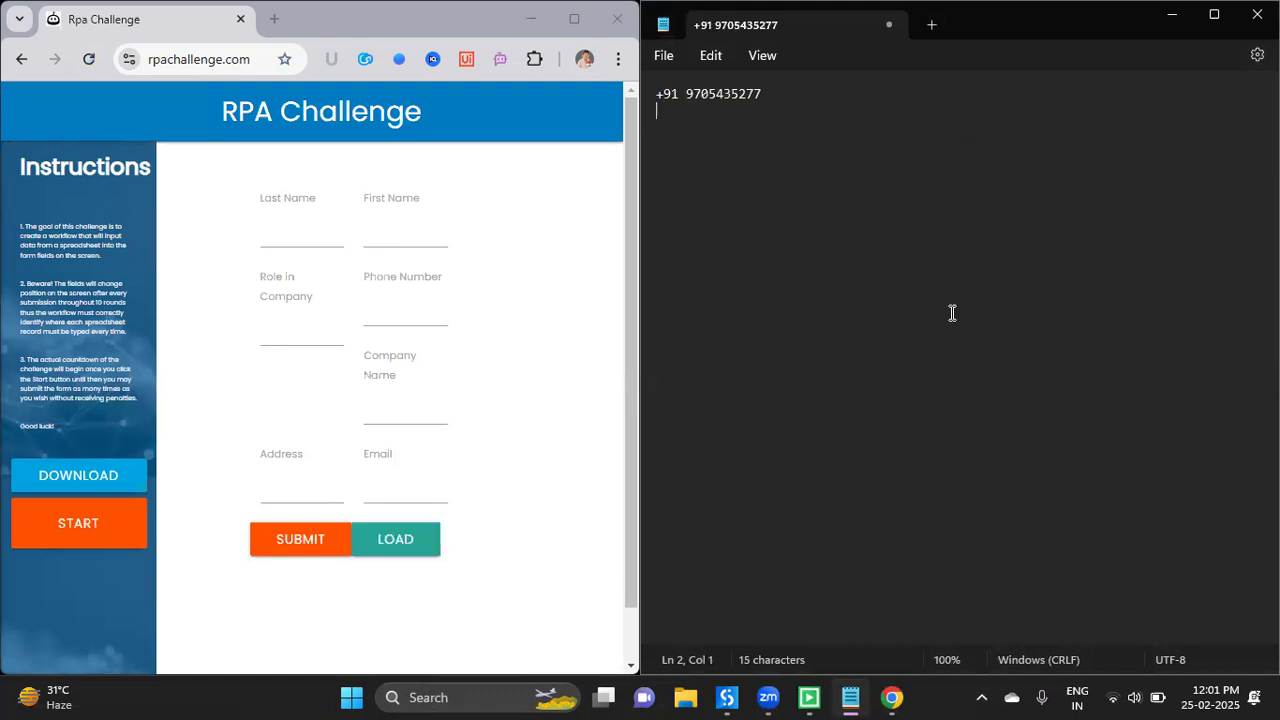
key("ctrl+plus")
key("ctrl+plus")
key("ctrl+plus")
key("ctrl+plus")
key("ctrl+plus")
key("ctrl+plus")
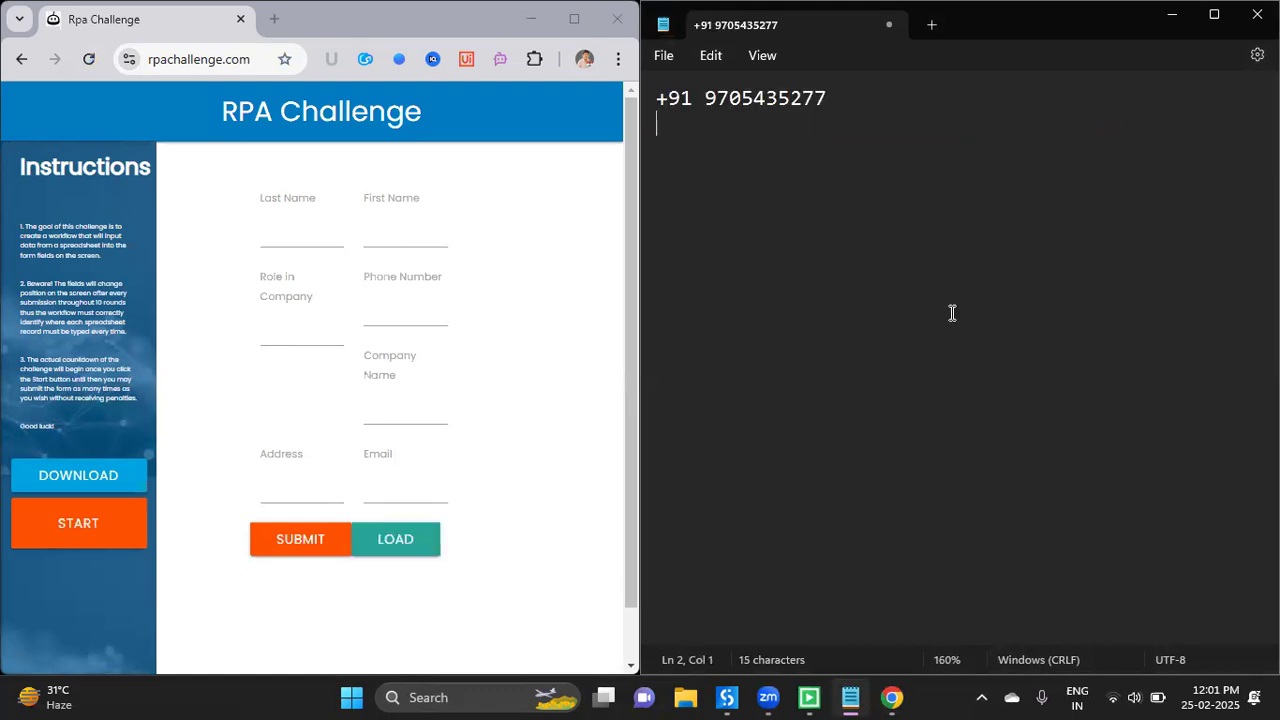
key("ctrl+plus")
key("ctrl+plus")
key("ctrl+plus")
key("ctrl+plus")
key("ctrl+plus")
key("ctrl+plus")
key("ctrl+plus")
key("ctrl+plus")
key("ctrl+plus")
key("ctrl+plus")
key("ctrl+plus")
key("ctrl+plus")
key("ctrl+plus")
key("ctrl+plus")
key("ctrl+plus")
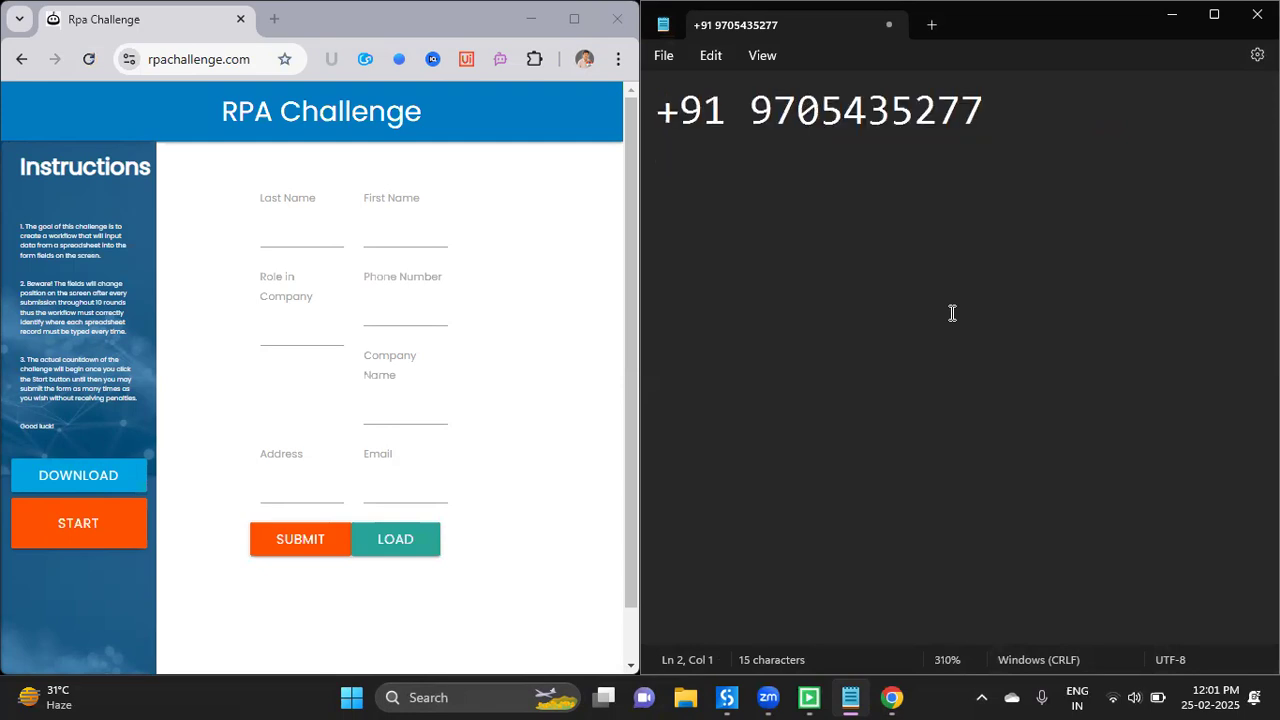
key("ctrl+plus")
key("ctrl+plus")
key("ctrl+plus")
key("ctrl+plus")
key("ctrl+plus")
key("ctrl+plus")
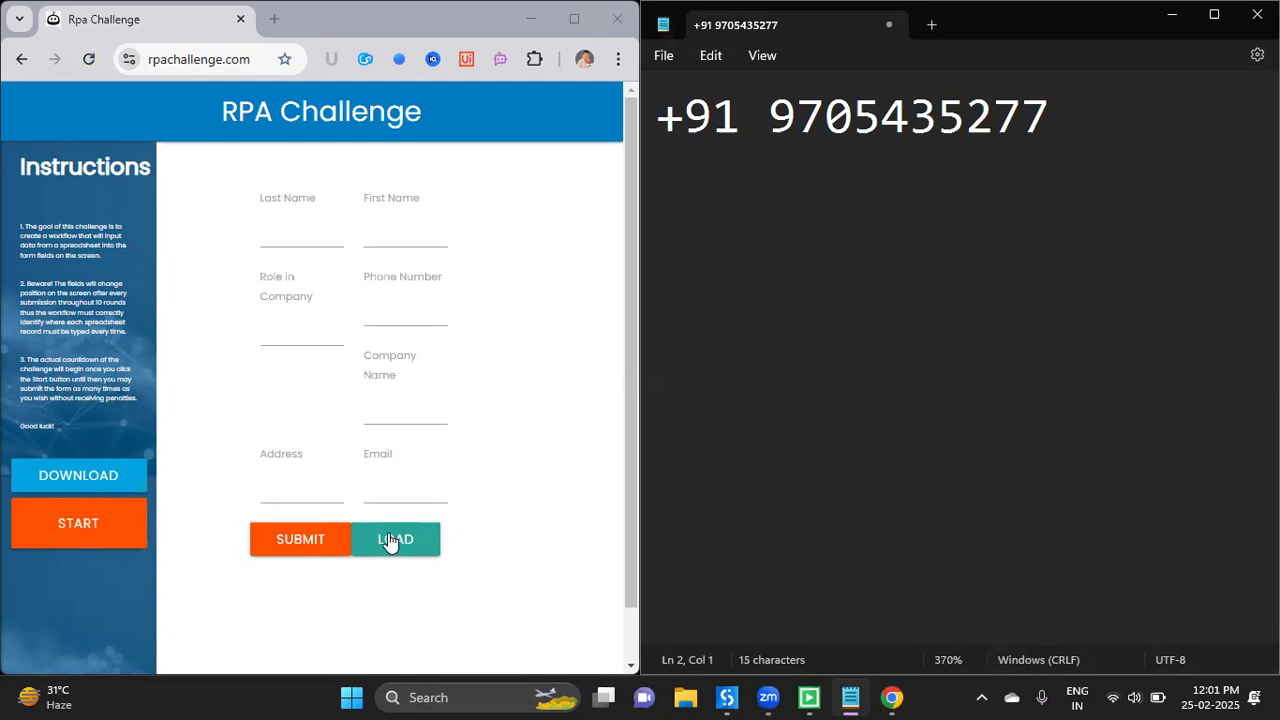
- Autofill the name, role and phone from a saved profile, then enter 'Solution Architect'
left_click(327, 245)
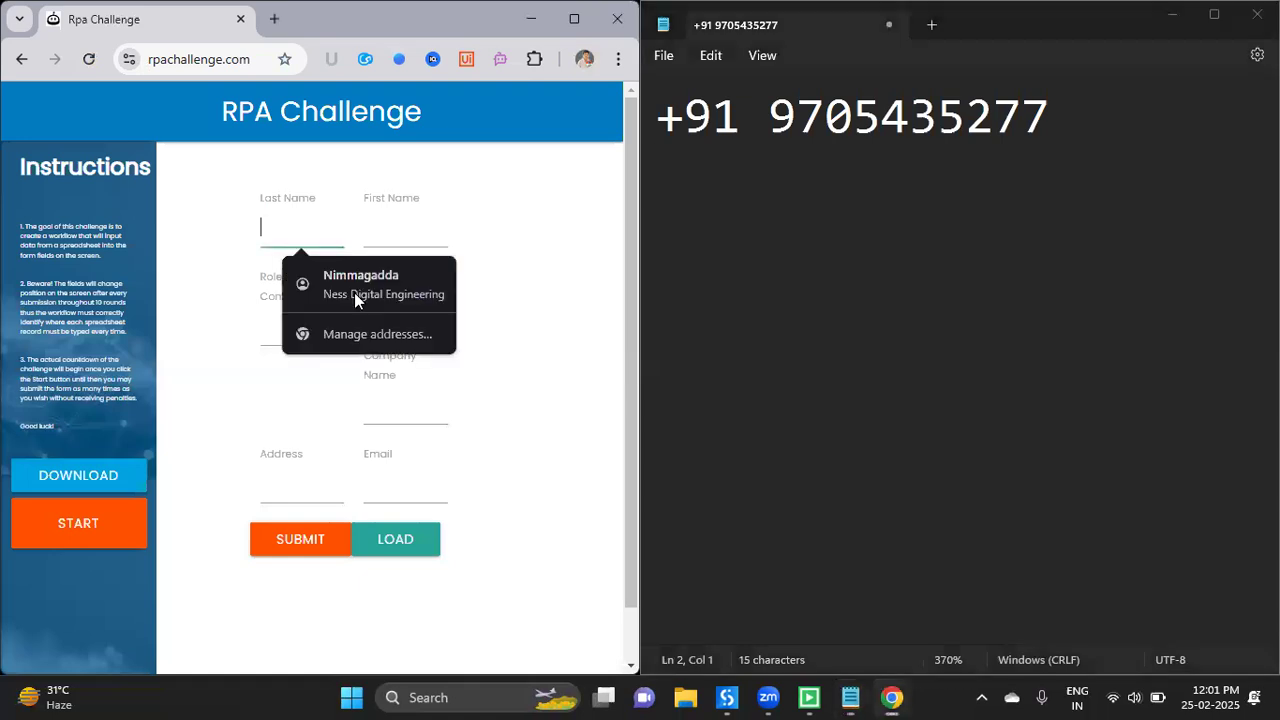
left_click(362, 284)
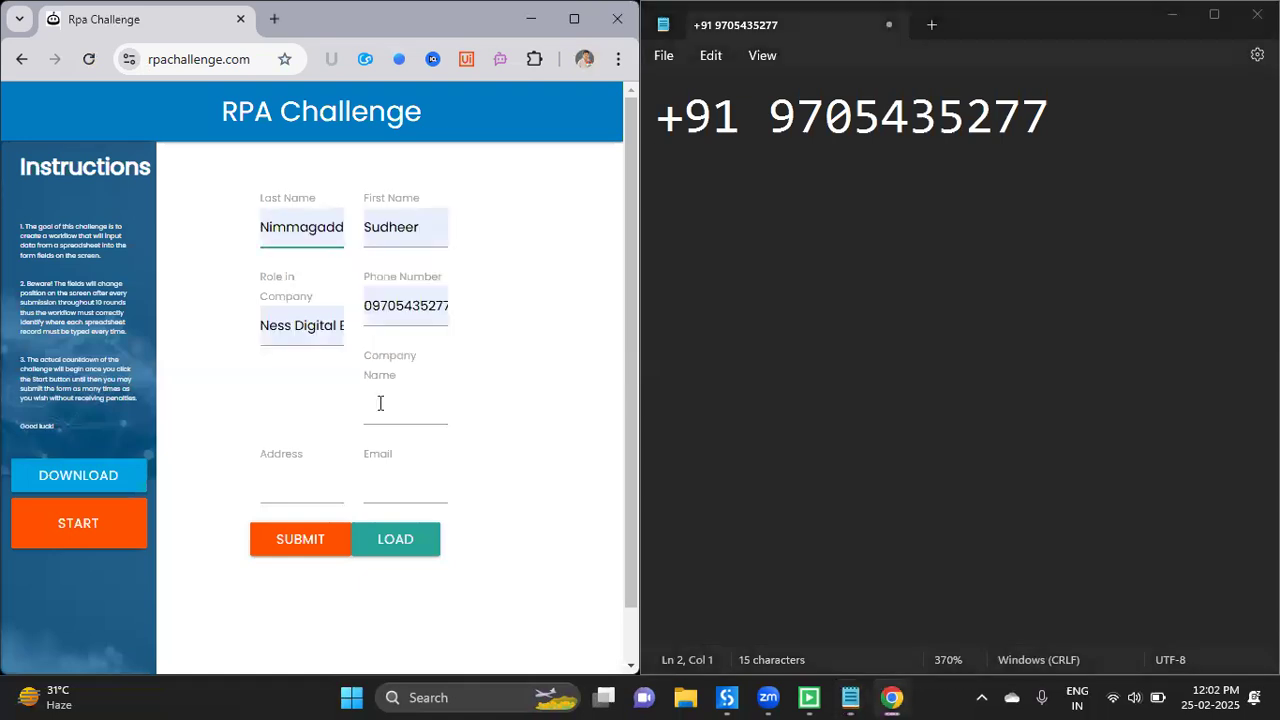
left_click(380, 403)
type("So")
type("lution Ar")
type("chitr")
key("BackSpace")
type("e")
- Set Address to 'Chennai', fill the saved e-mail, and paste the record into Notepad
key("Tab")
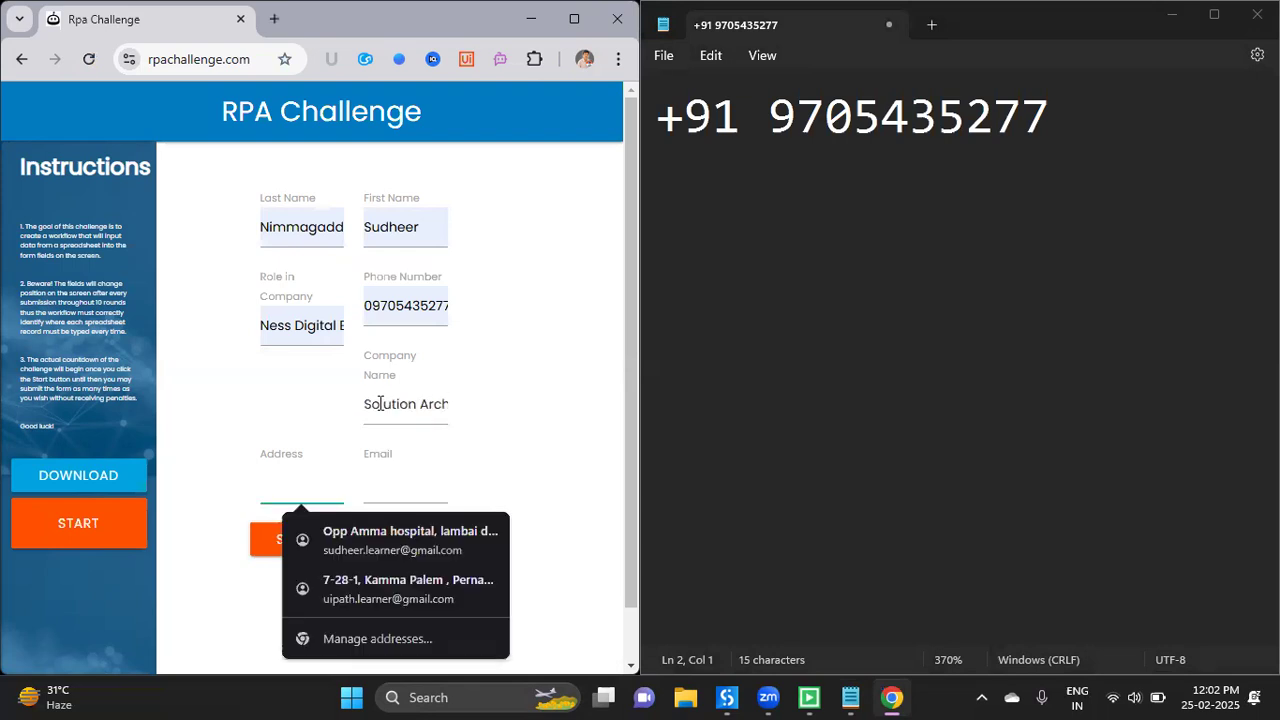
type("C")
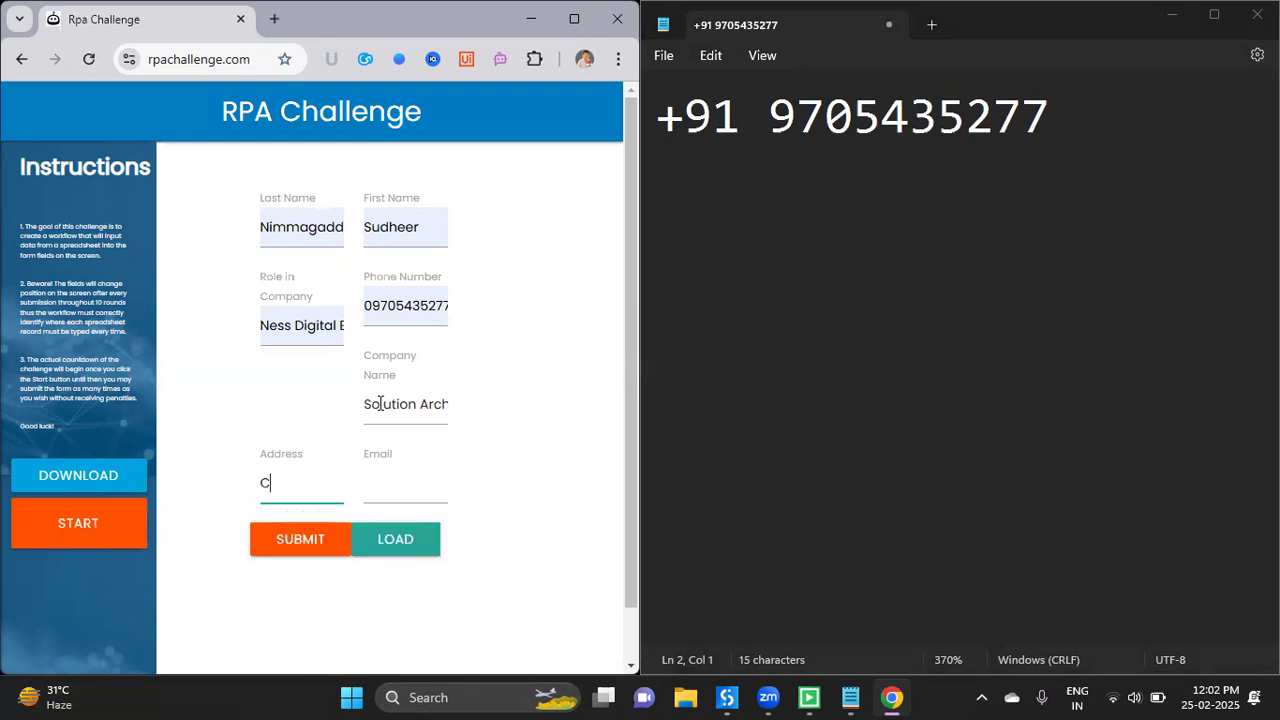
type("hennai")
key("Tab")
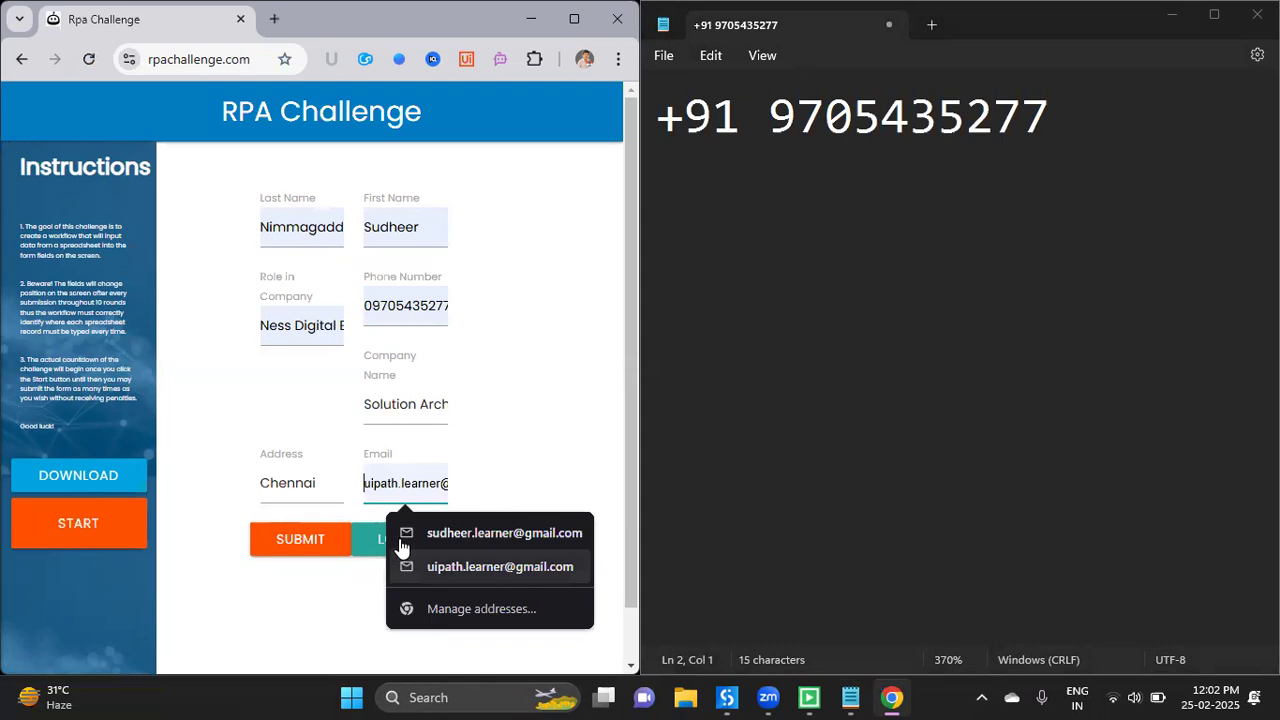
left_click(400, 550)
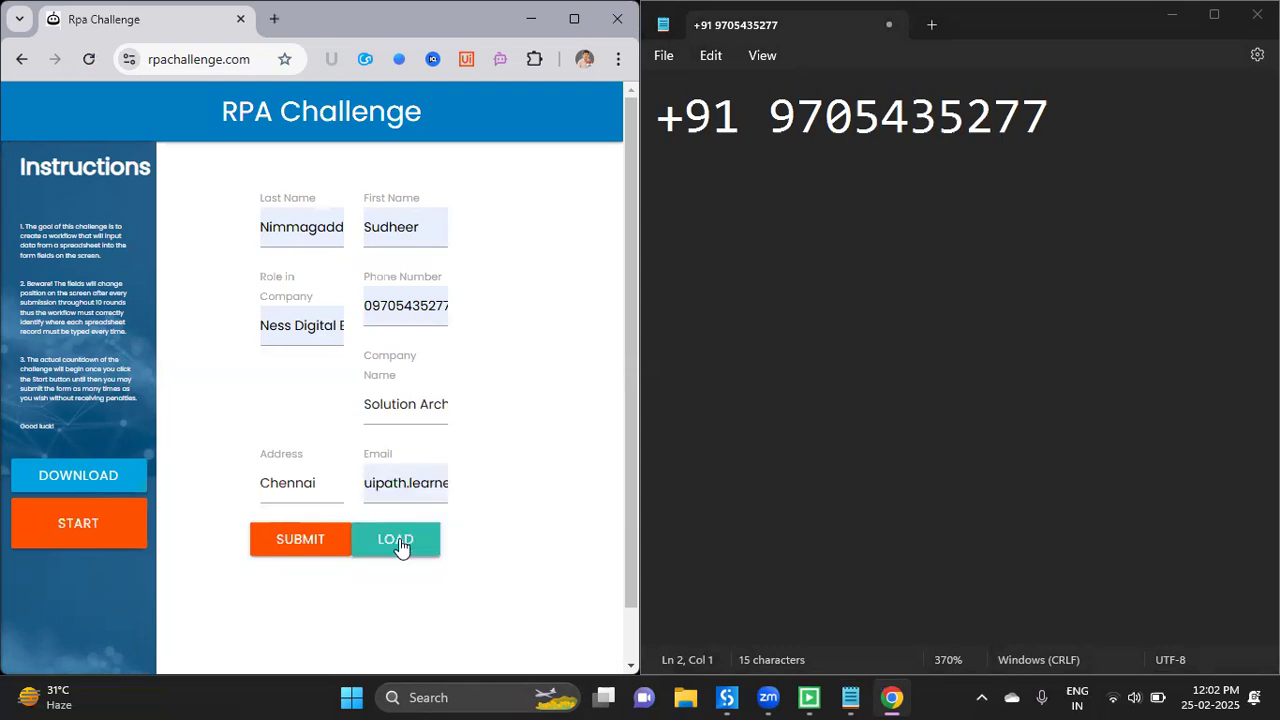
left_click(708, 380)
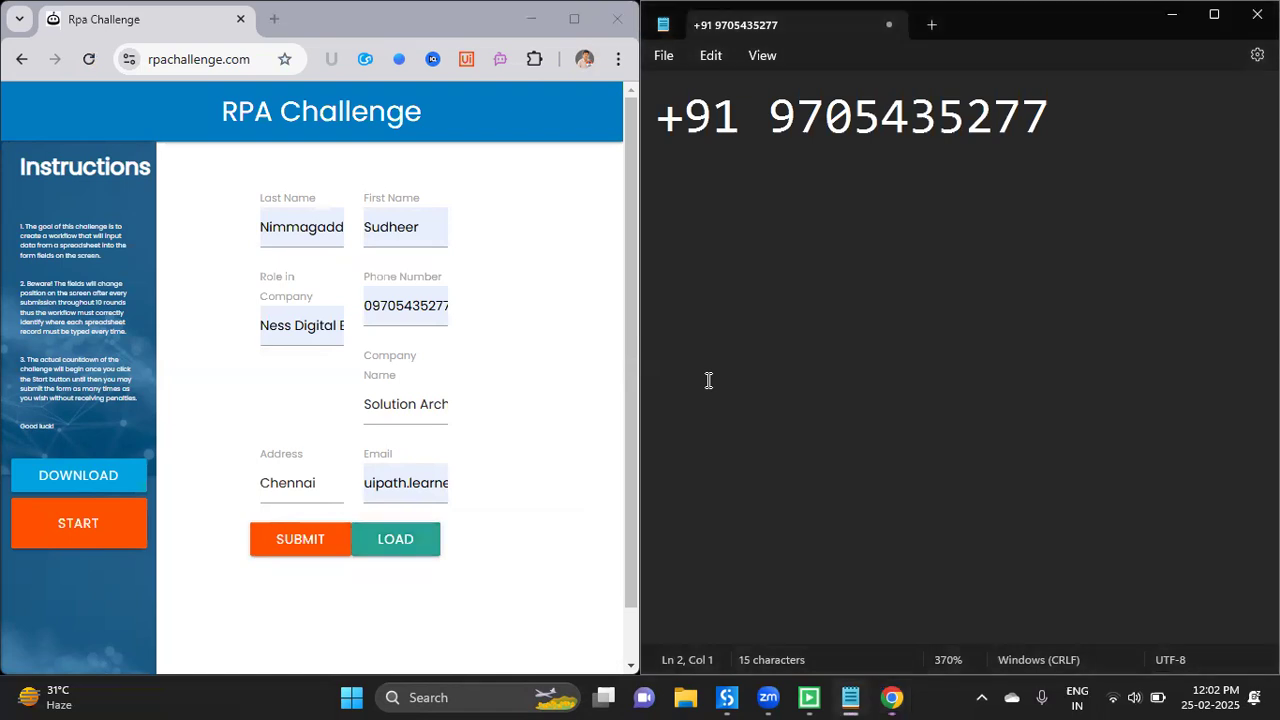
key("ctrl+v")
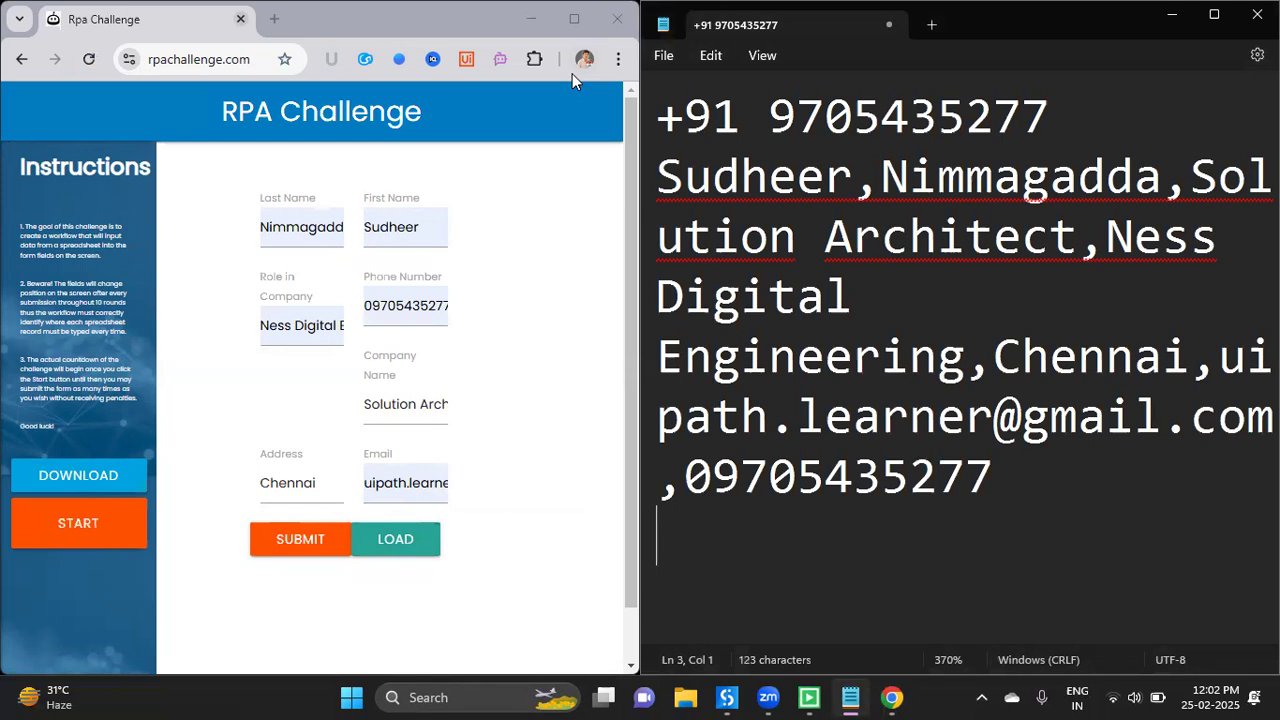
- Return from the Notepad log to the RPA Challenge form in Chrome
left_click(549, 295)
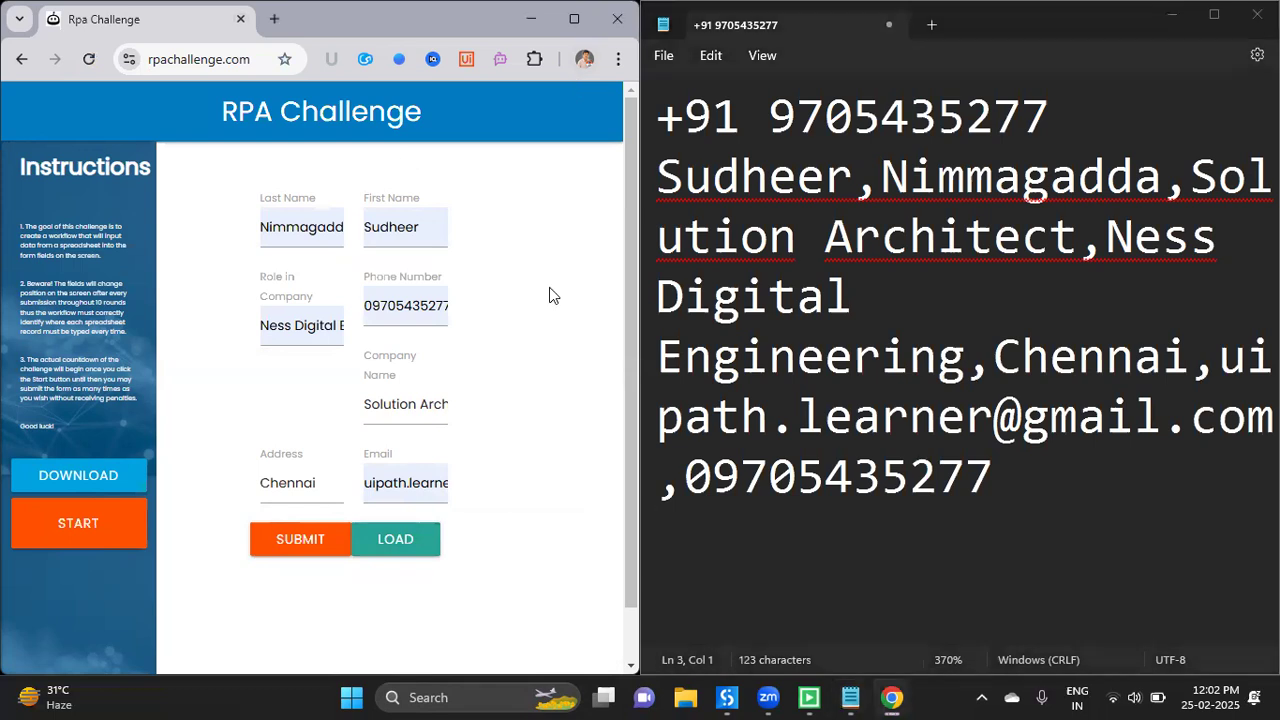